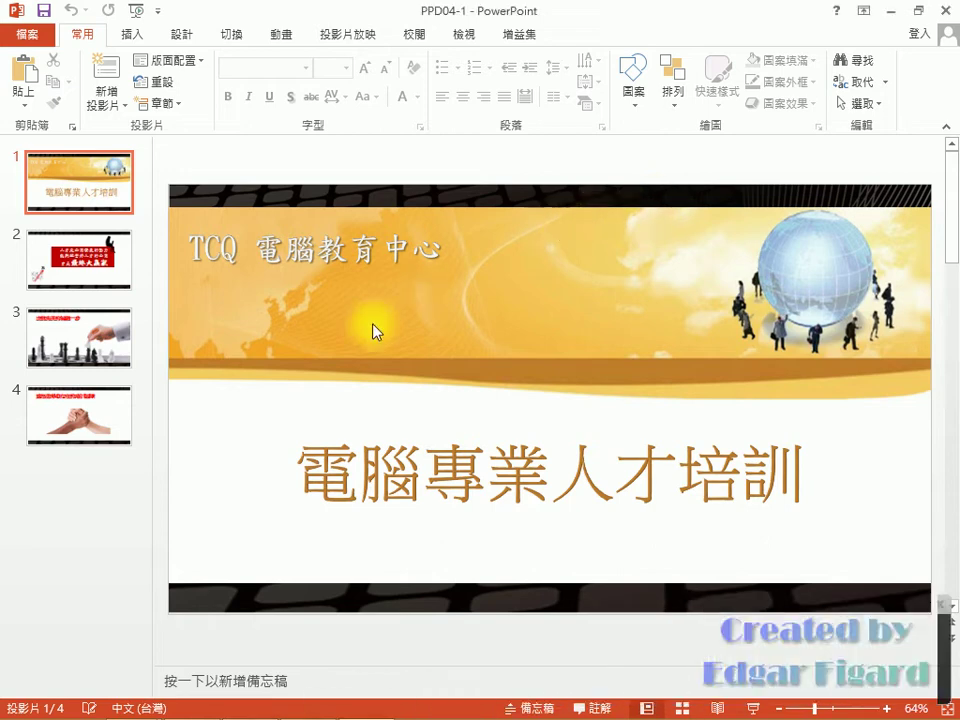
# - After slide 4, load C:\ANS.csf\PP04\PPD04-2.pptx into the Reuse Slides pane
pyautogui.click(104, 470)
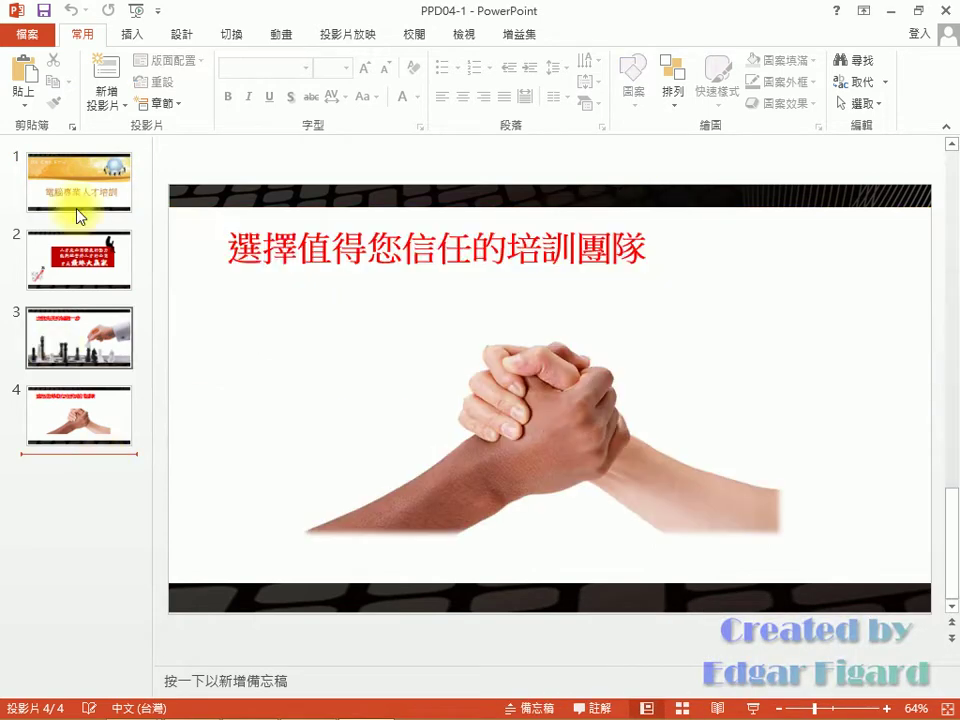
pyautogui.click(105, 97)
pyautogui.click(147, 287)
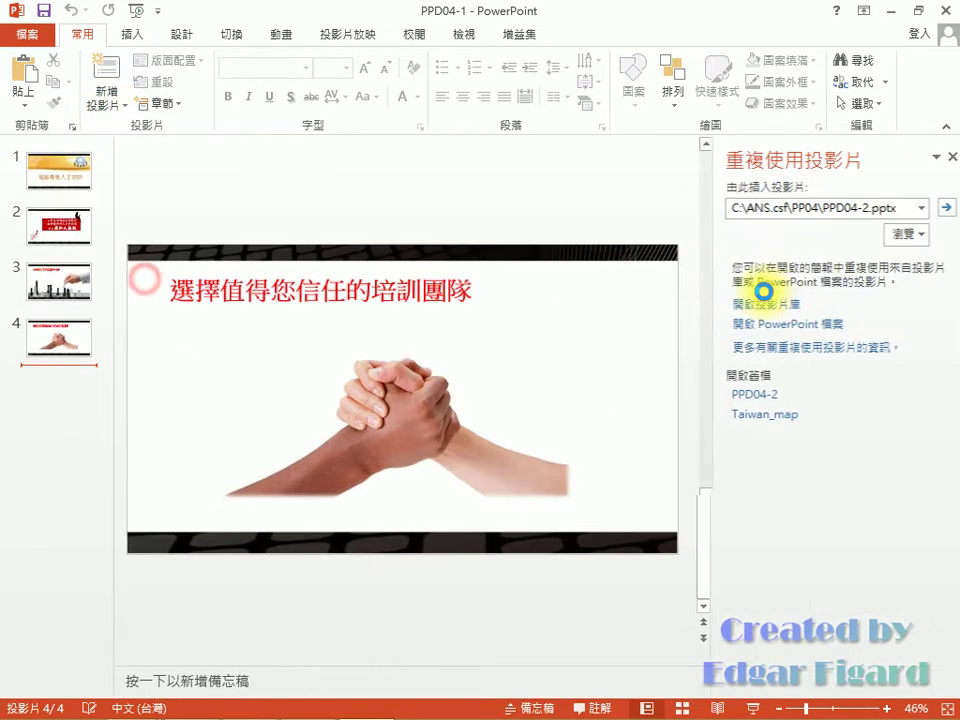
pyautogui.click(895, 234)
pyautogui.click(893, 282)
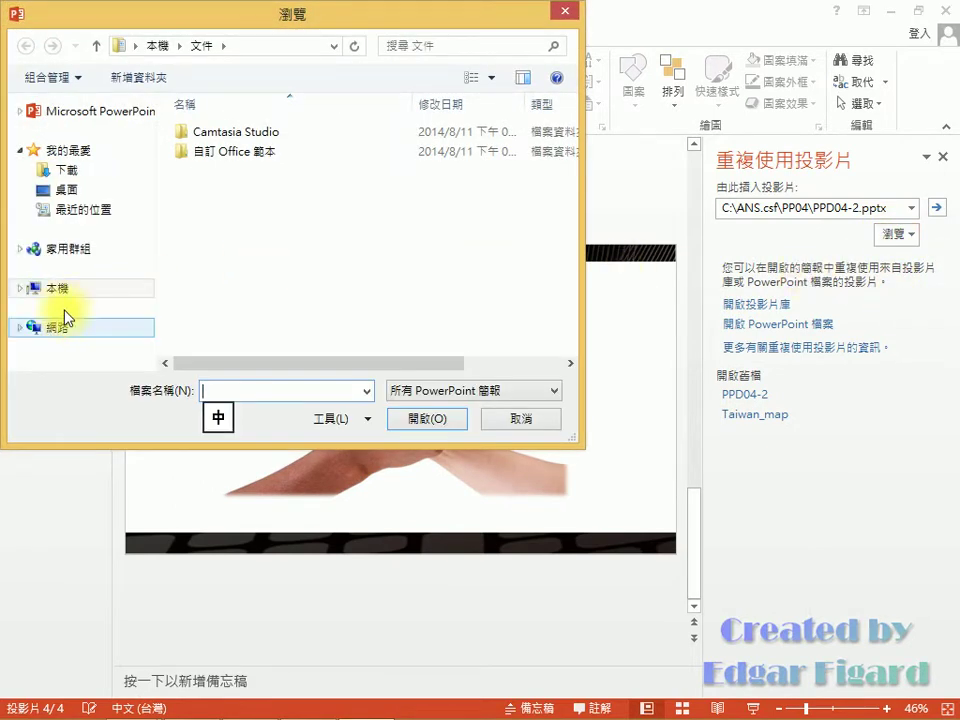
pyautogui.click(50, 288)
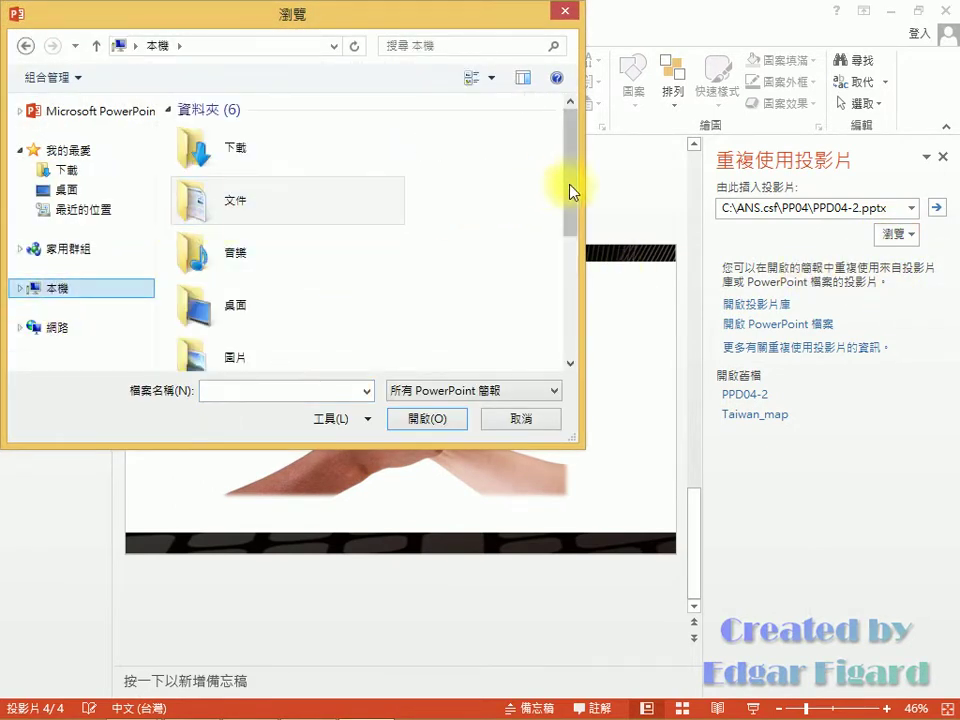
pyautogui.click(574, 244)
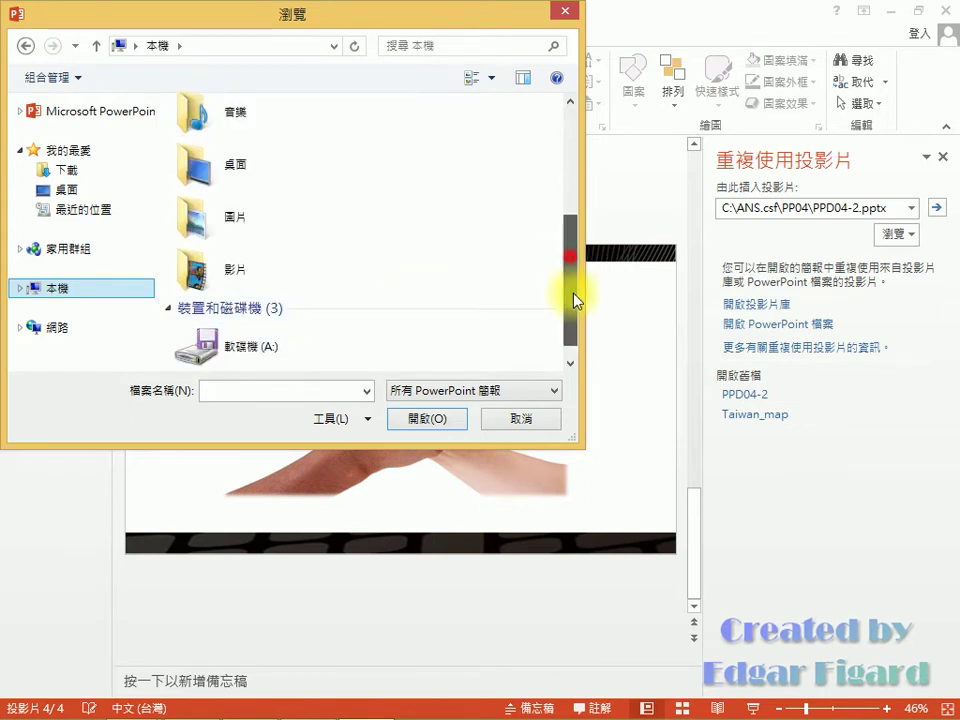
pyautogui.scroll(-2, 364, 306)
pyautogui.doubleClick(356, 300)
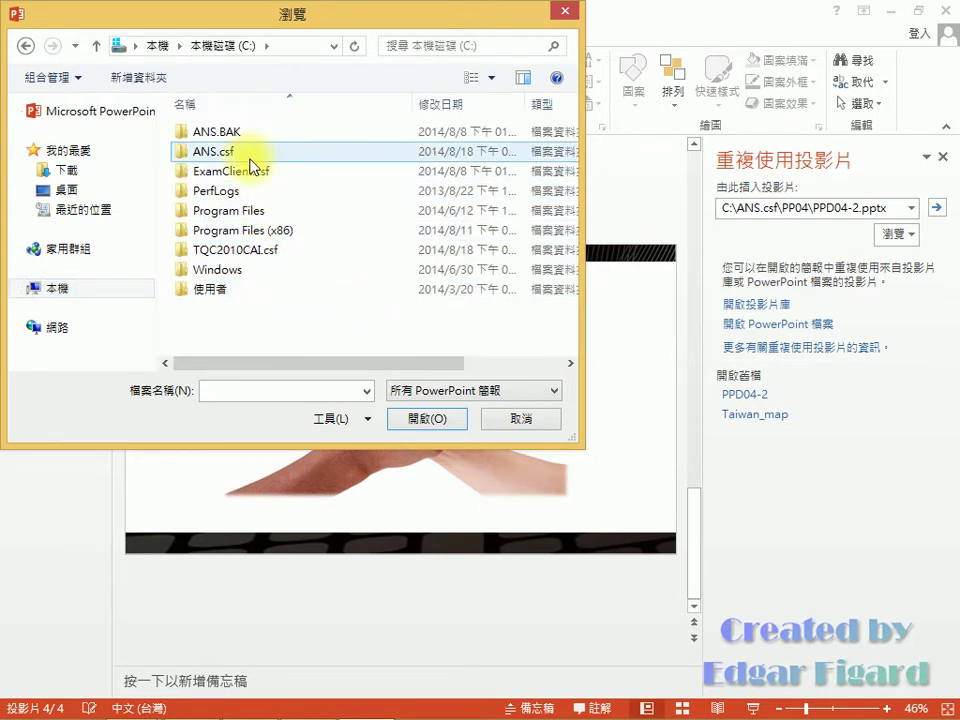
pyautogui.doubleClick(251, 155)
pyautogui.doubleClick(249, 141)
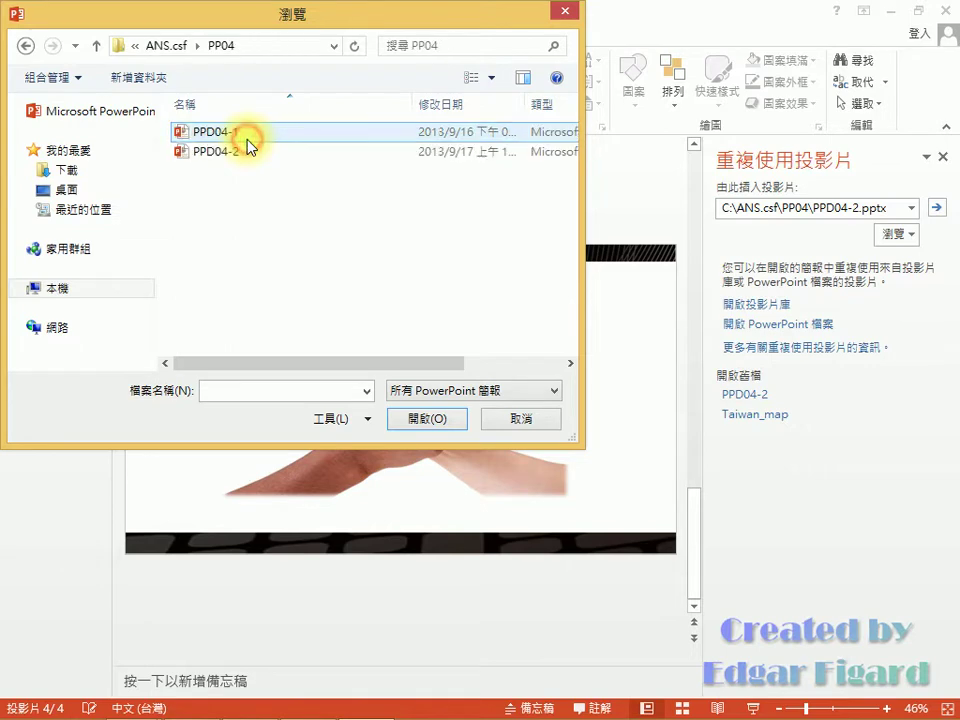
pyautogui.doubleClick(245, 154)
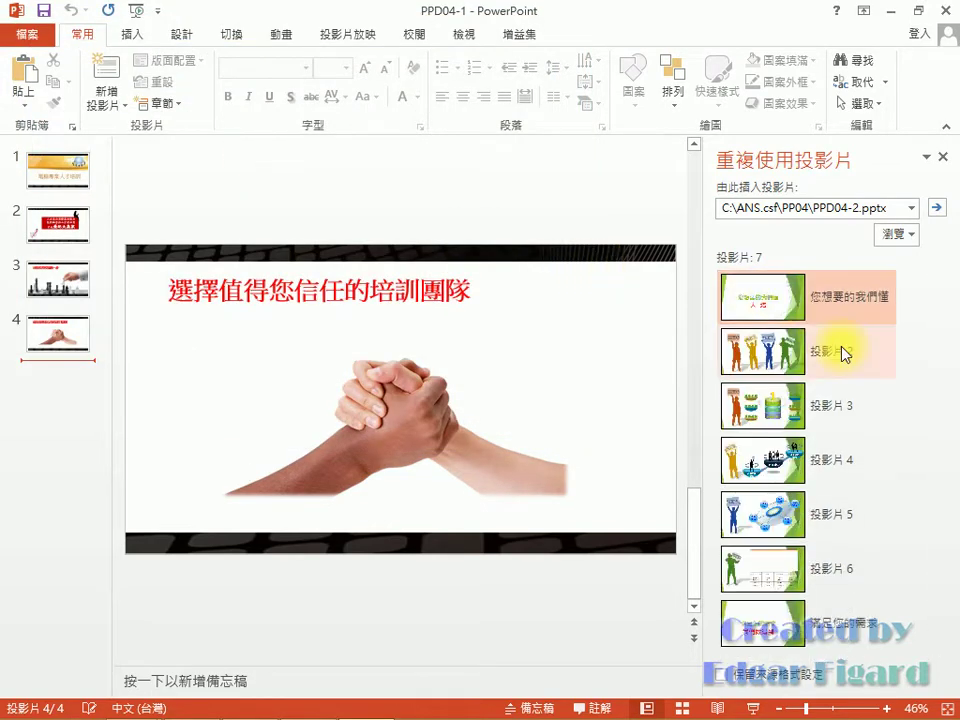
# - Insert PPD04-2 source slides 2–6 as slides 5–9, then close the Reuse Slides pane
pyautogui.click(780, 350)
pyautogui.click(780, 403)
pyautogui.click(780, 458)
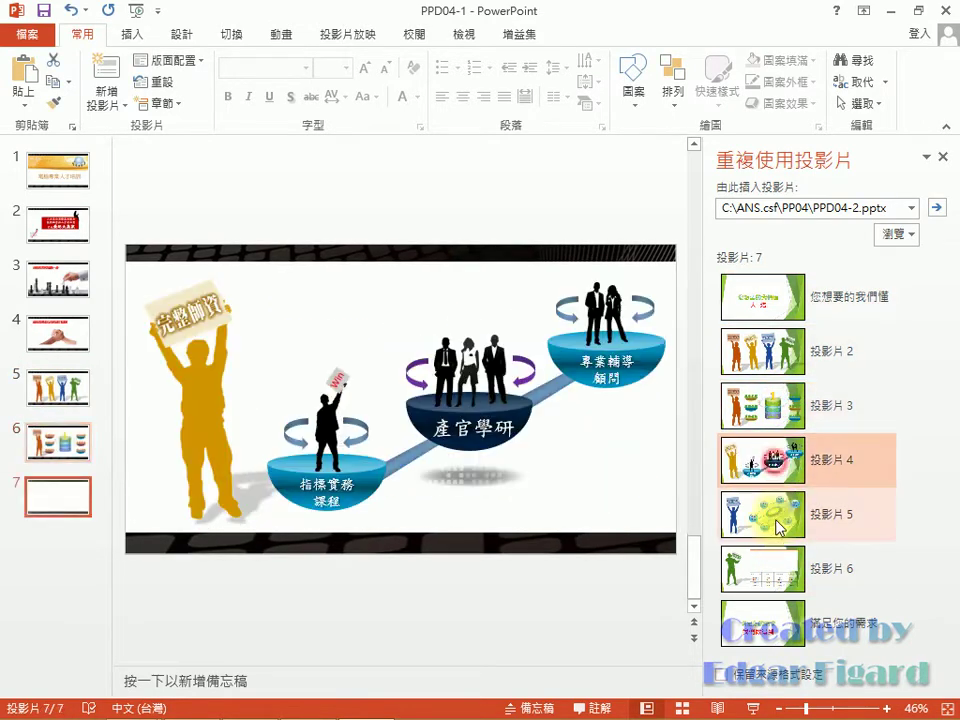
pyautogui.click(780, 522)
pyautogui.click(765, 570)
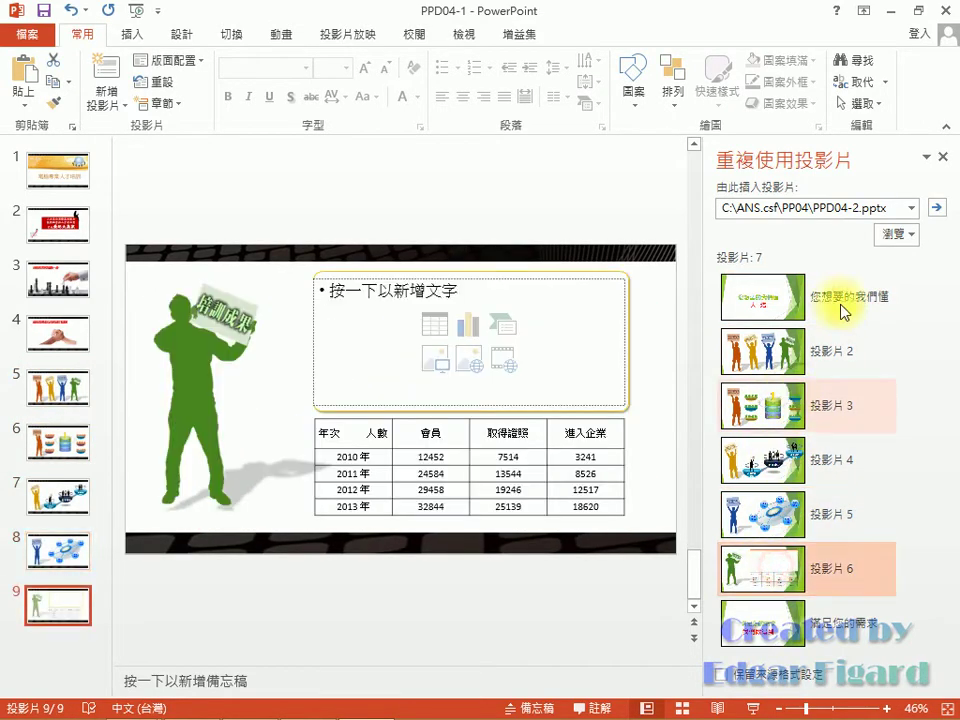
pyautogui.click(946, 157)
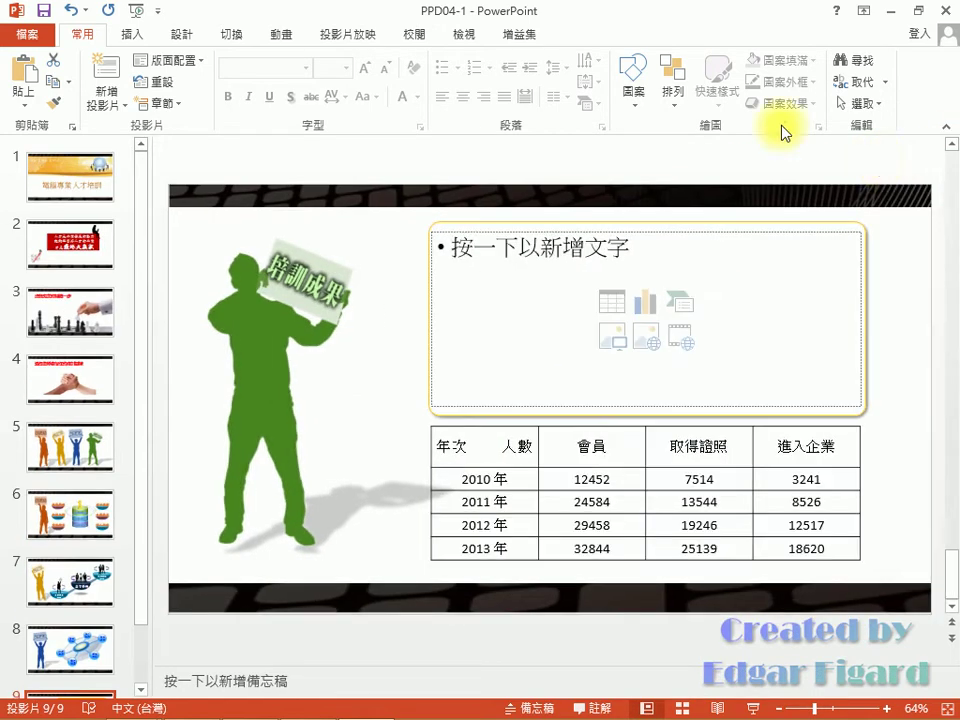
# - Add an auto-updating date, slide numbers and footer 'TCQ電腦教育中心' to all non-title slides
pyautogui.click(132, 34)
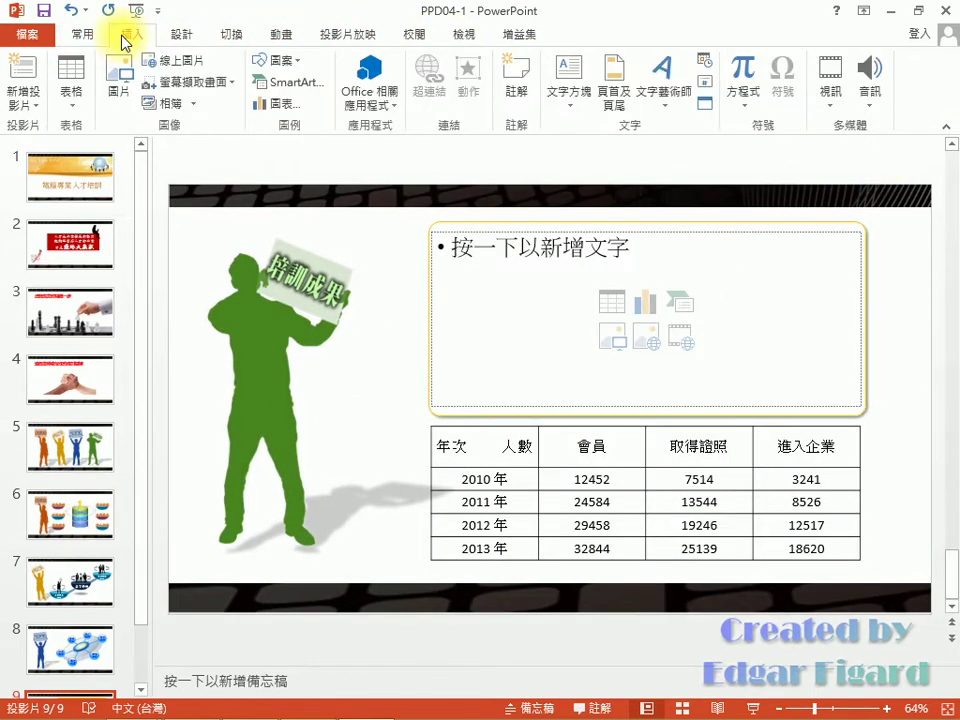
pyautogui.click(613, 73)
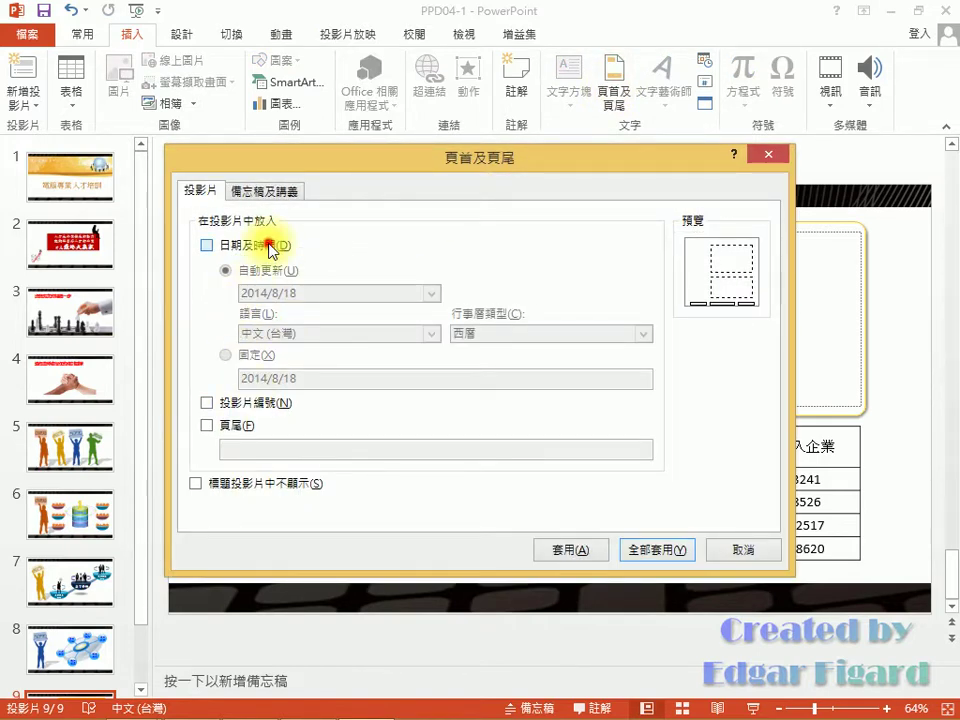
pyautogui.click(210, 245)
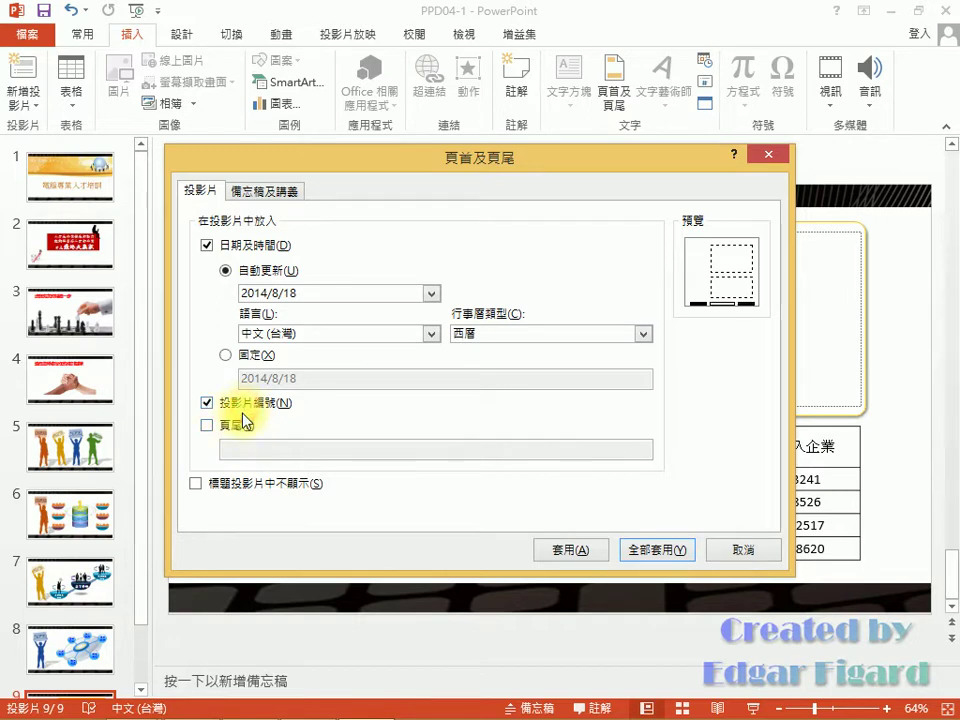
pyautogui.click(239, 427)
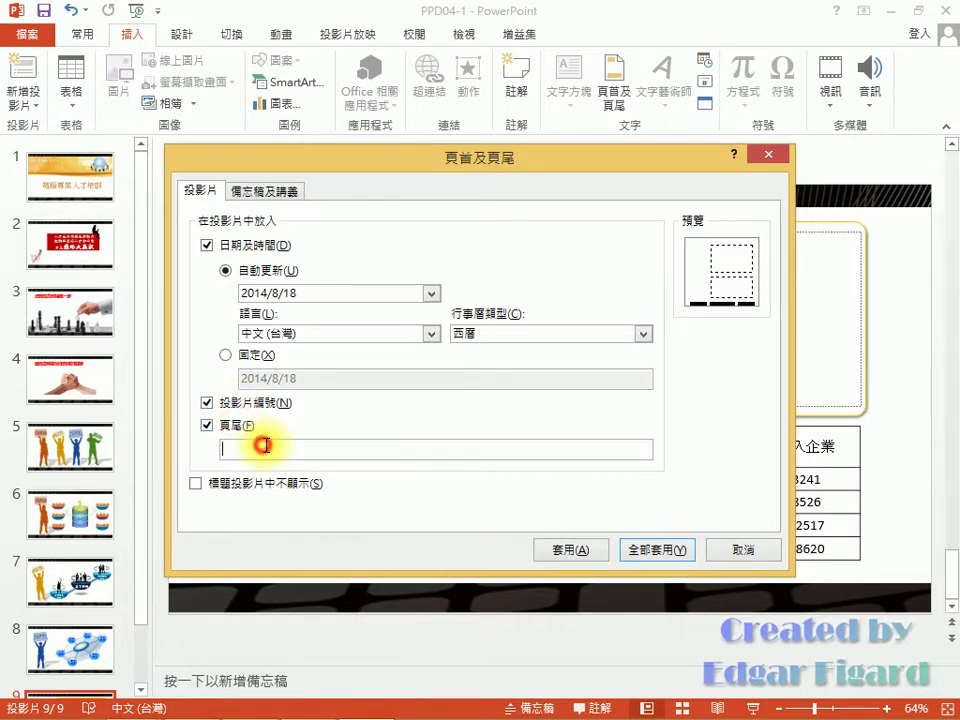
pyautogui.write('t')
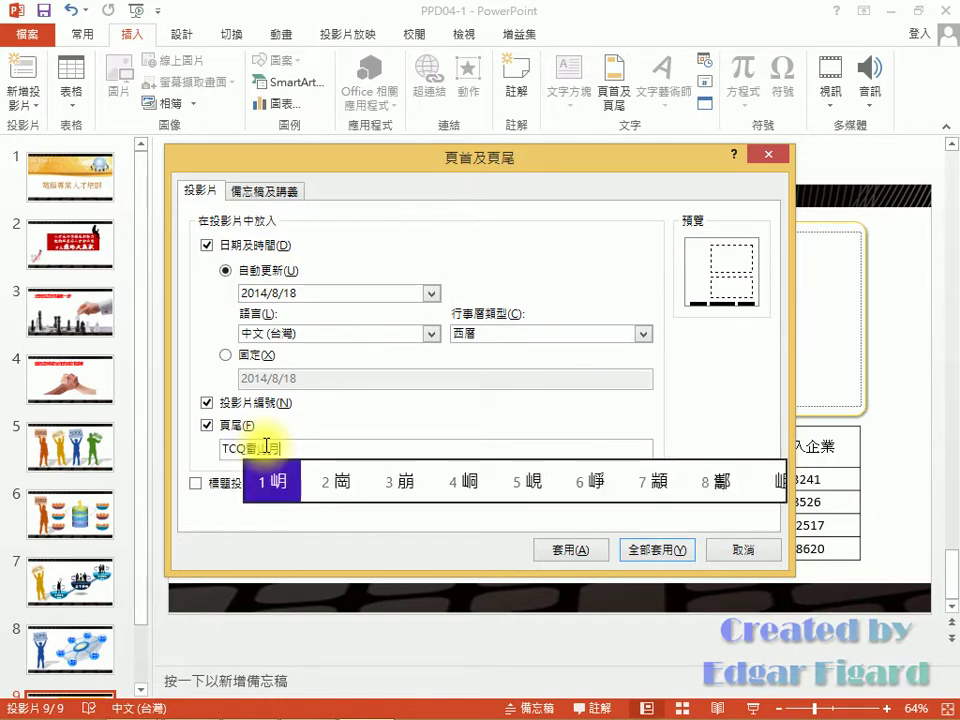
pyautogui.write('創電')
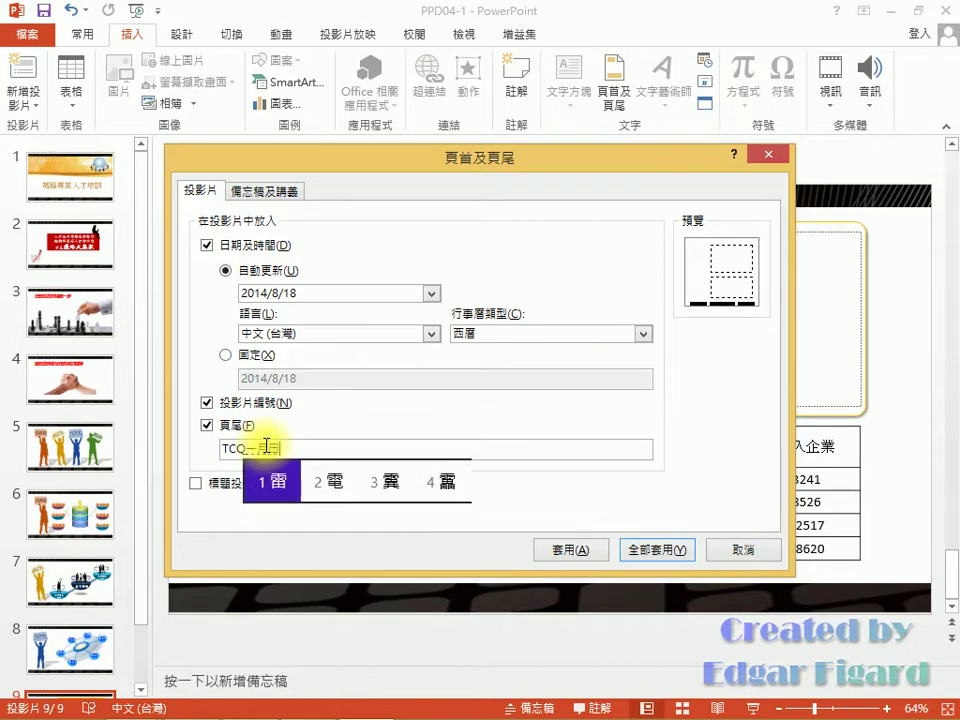
pyautogui.write('腦士')
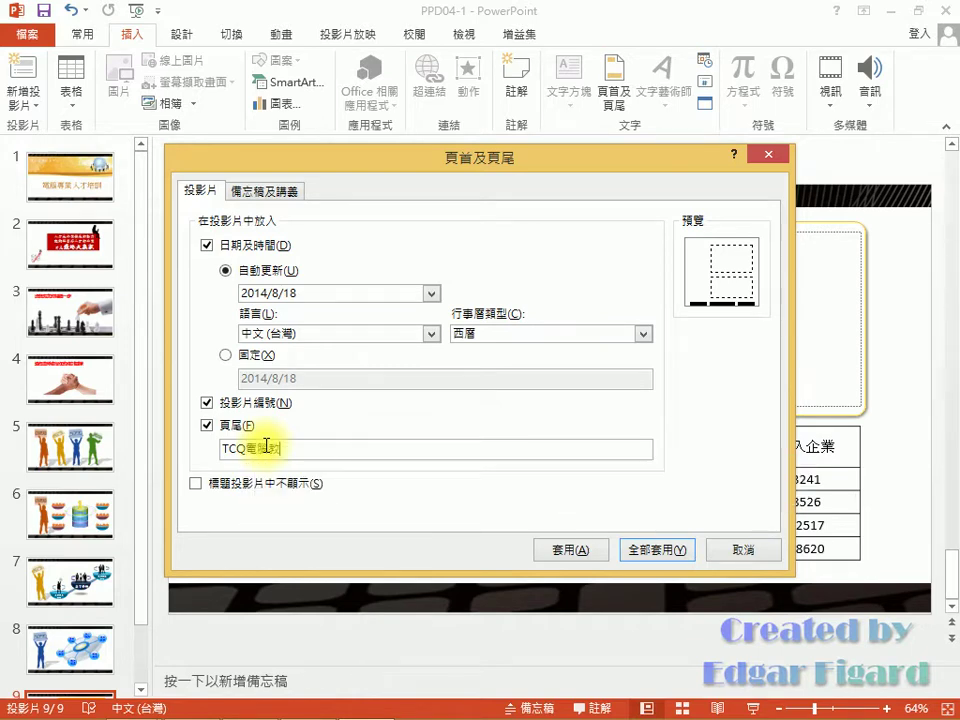
pyautogui.write('教育宗')
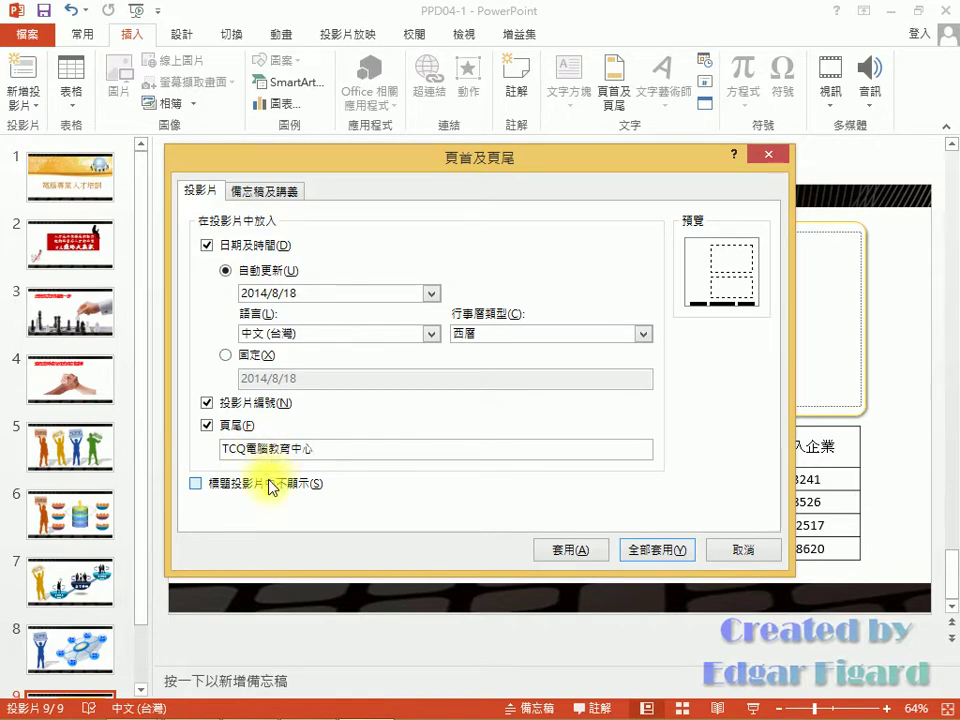
pyautogui.click(270, 487)
pyautogui.click(656, 550)
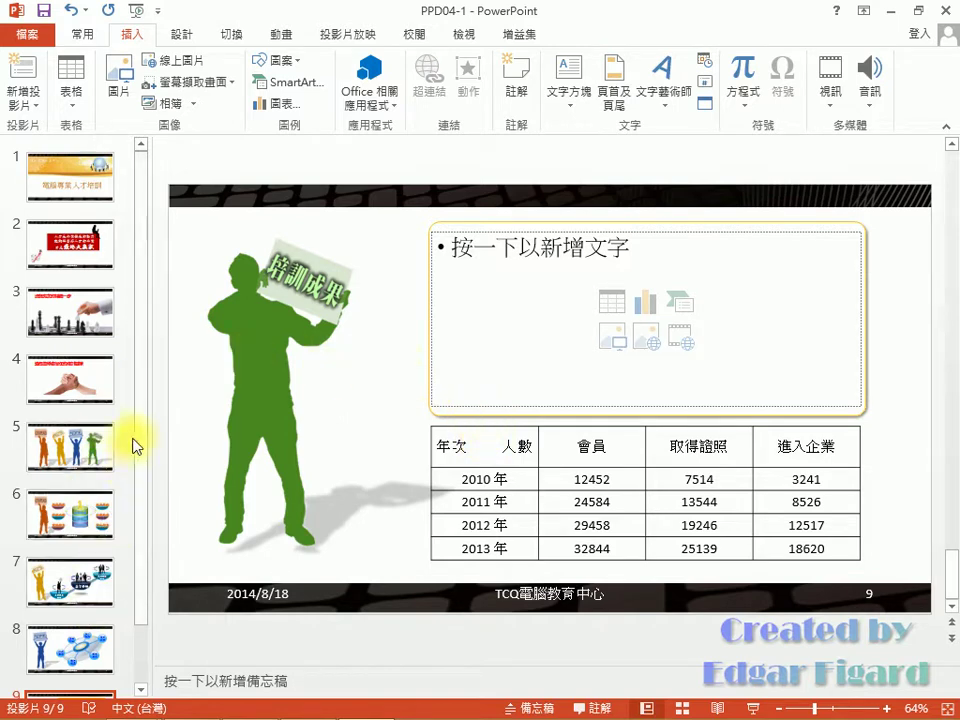
# - Apply the 中等深淺樣式 2 - 輔色 6 table style to slide 9's data table
pyautogui.moveTo(141, 437); pyautogui.dragTo(124, 611)
pyautogui.click(100, 648)
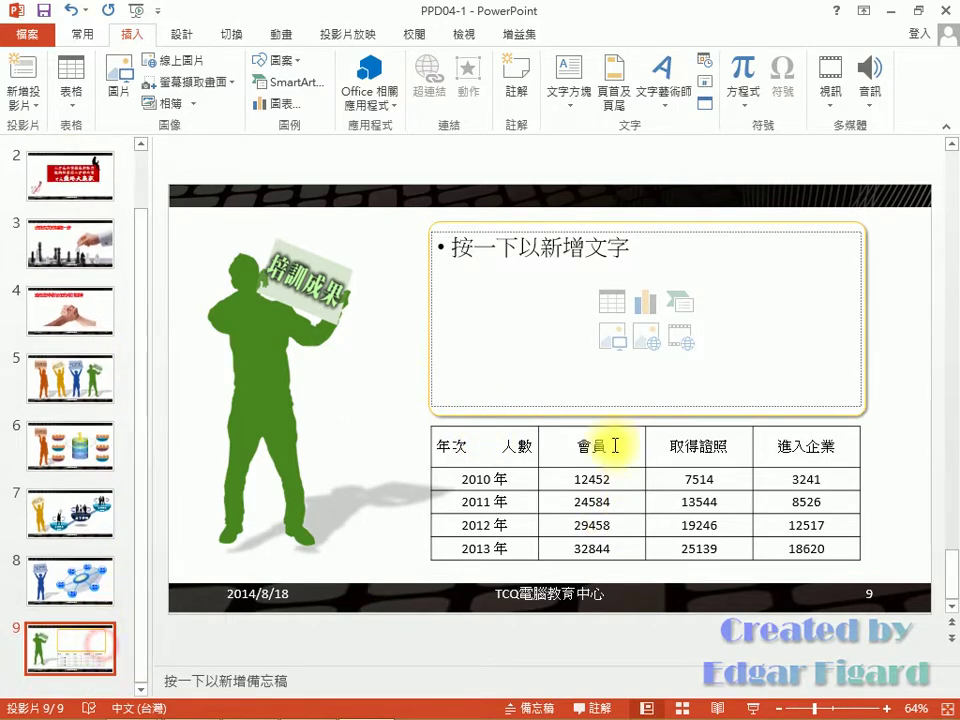
pyautogui.click(612, 427)
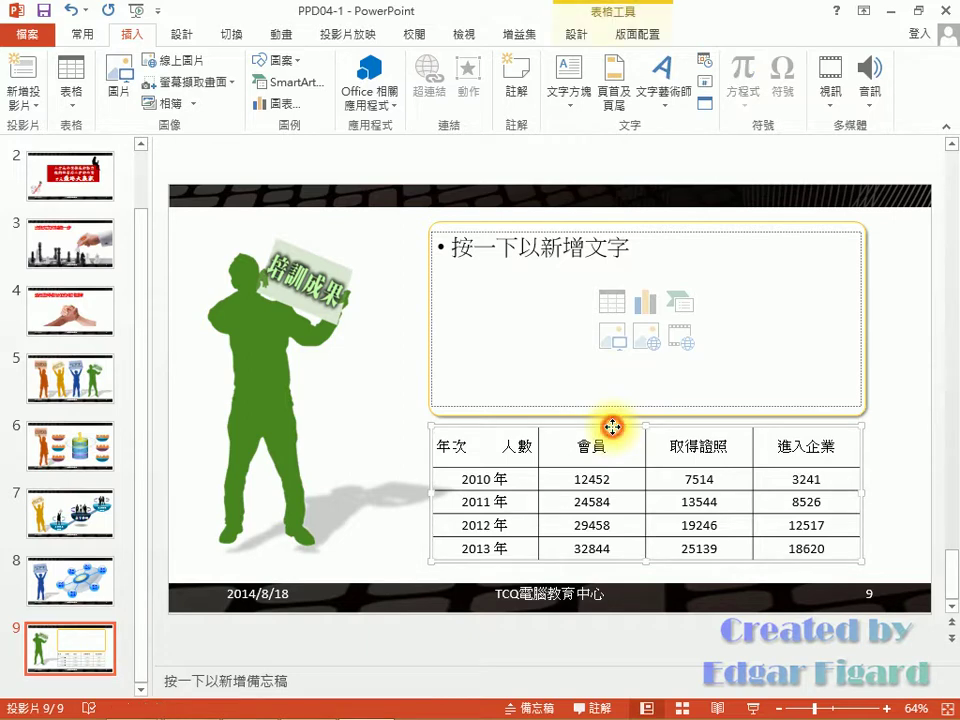
pyautogui.click(580, 34)
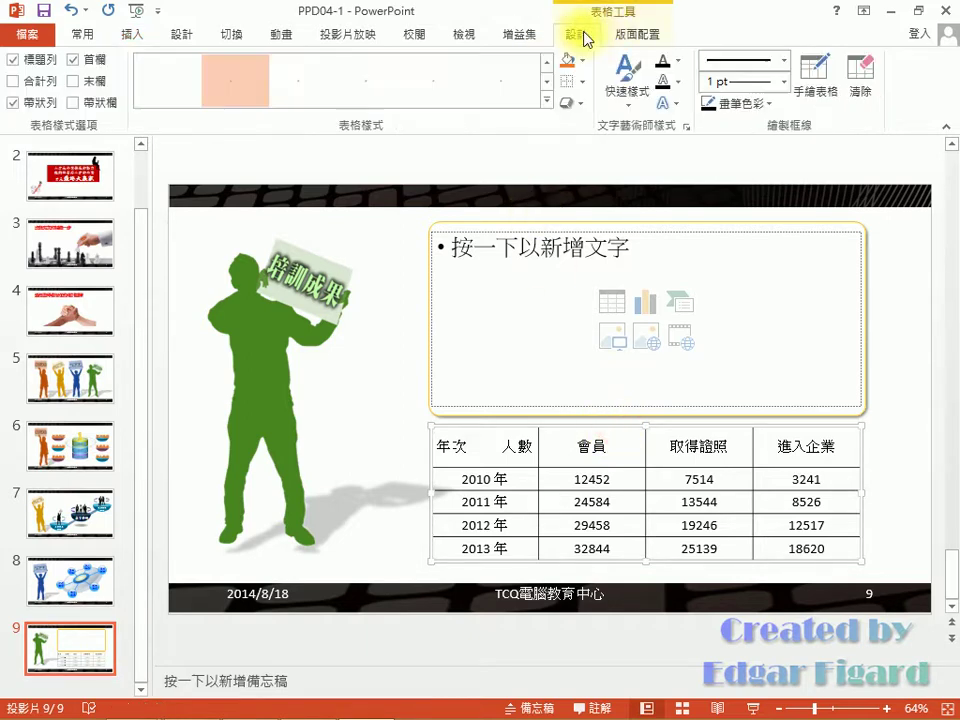
pyautogui.click(548, 103)
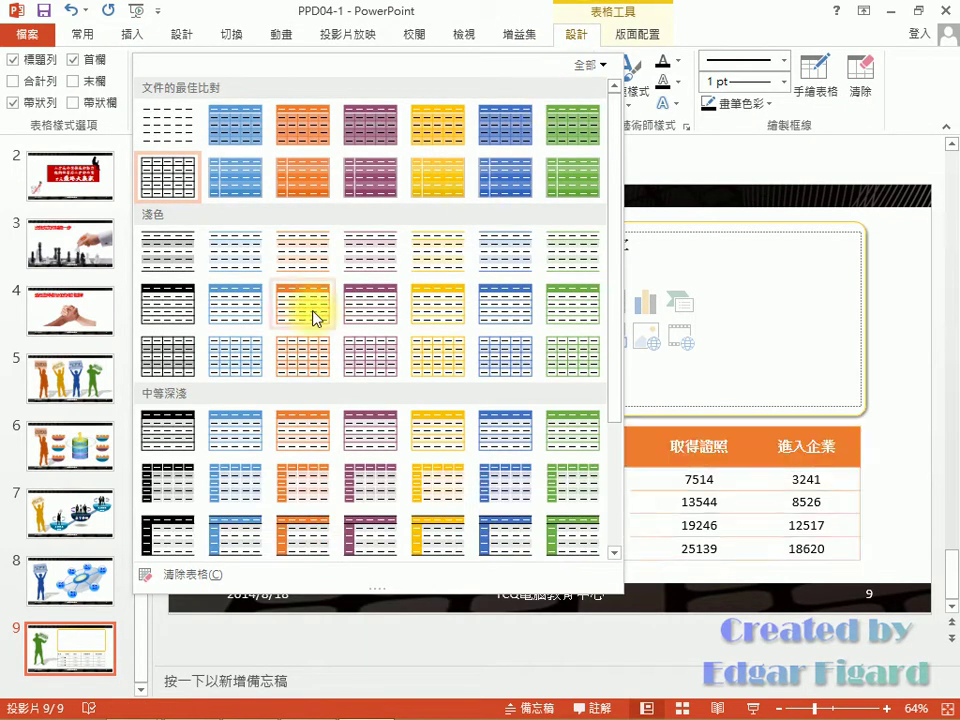
pyautogui.scroll(-3, 428, 340)
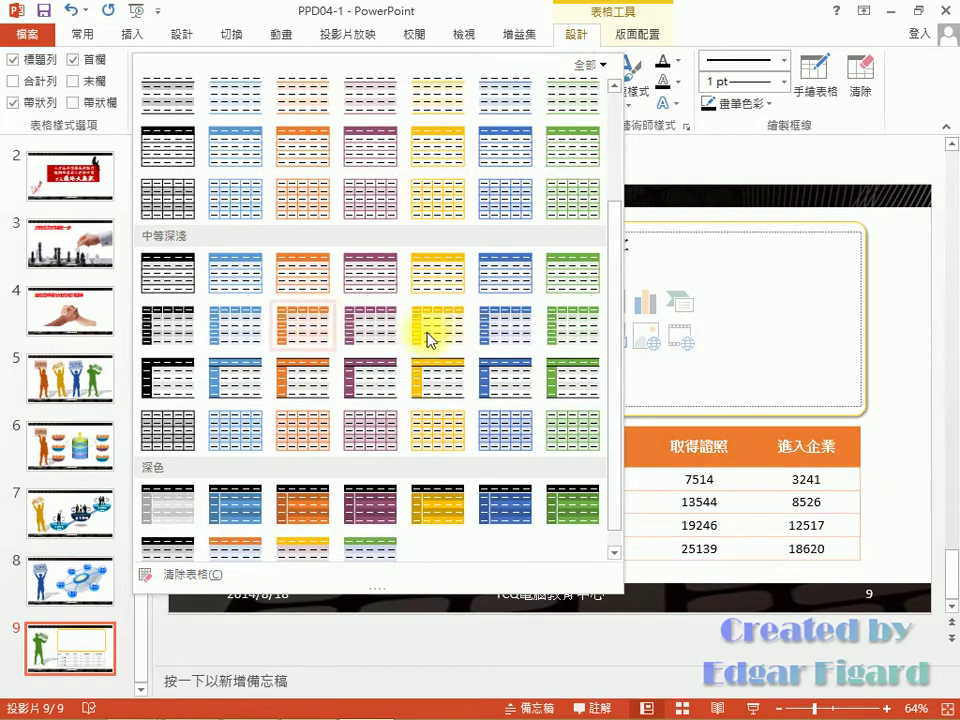
pyautogui.click(580, 328)
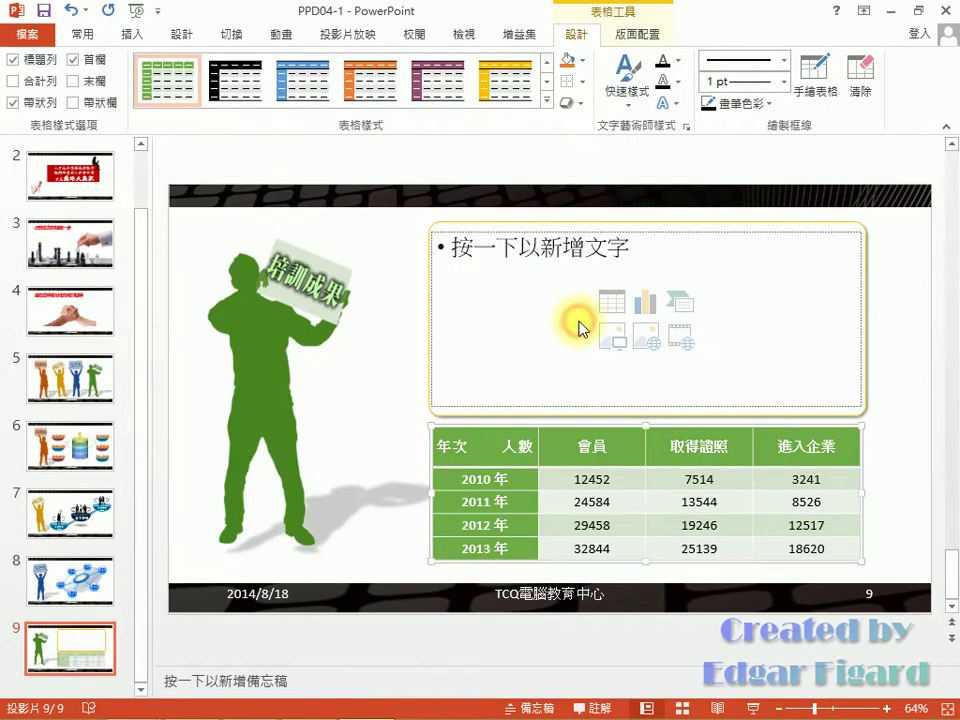
# - Give the table's top-left header cell a white diagonal border, then open the PPD04 workbook
pyautogui.click(768, 104)
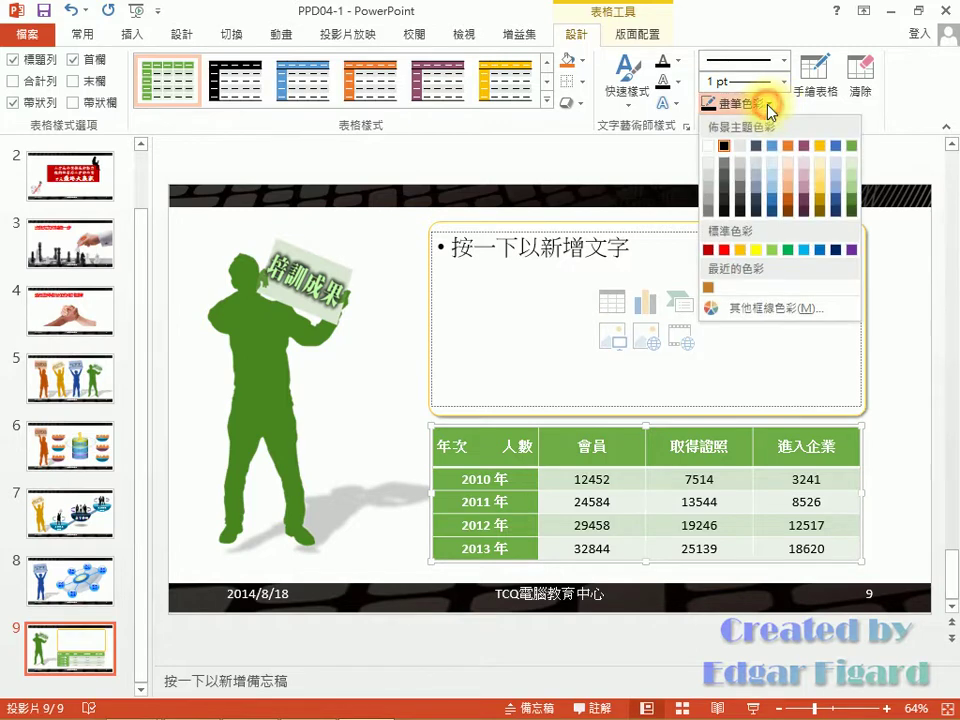
pyautogui.click(709, 146)
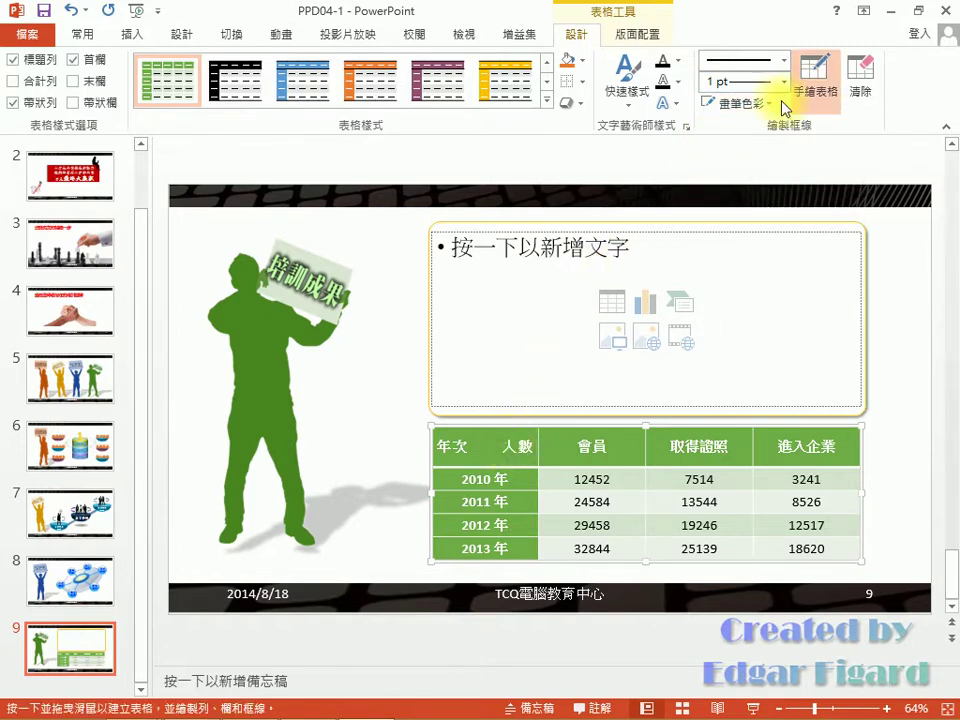
pyautogui.click(810, 86)
pyautogui.click(494, 447)
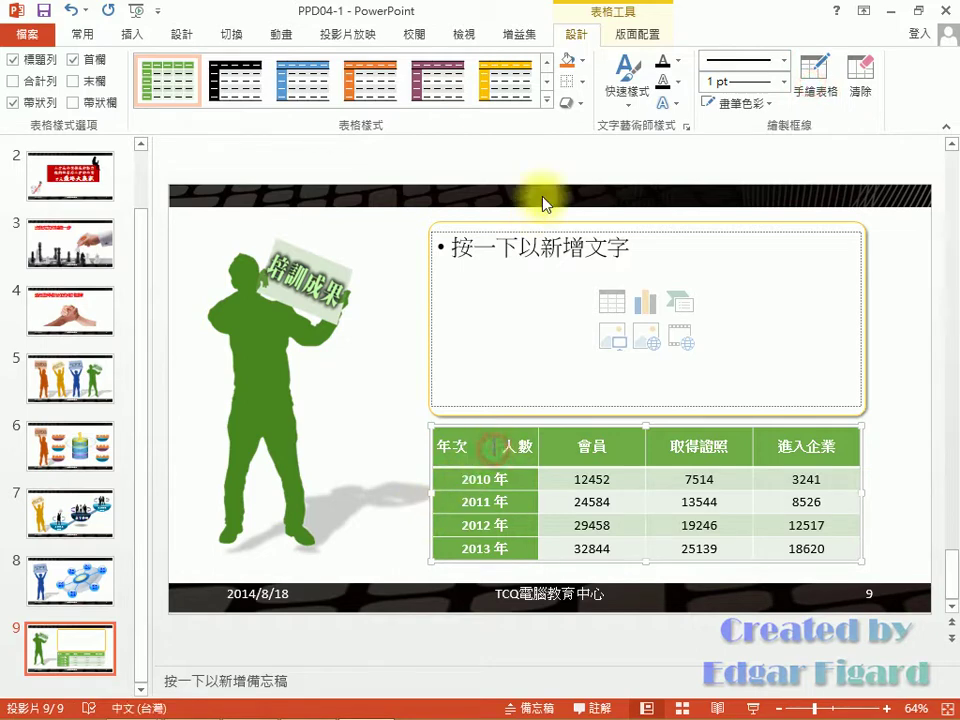
pyautogui.click(581, 80)
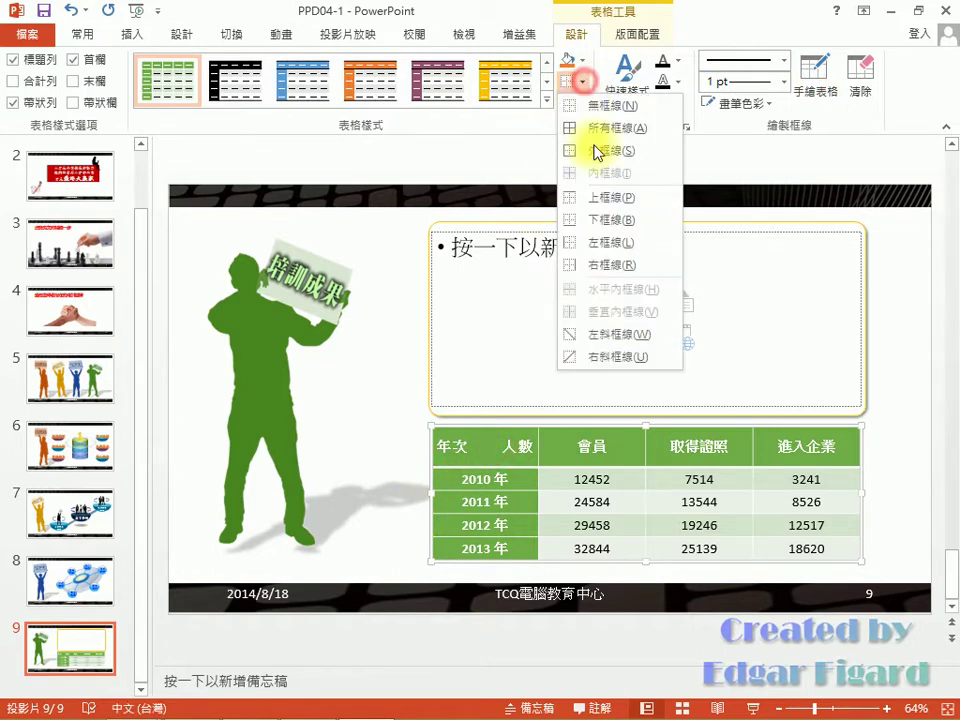
pyautogui.click(620, 335)
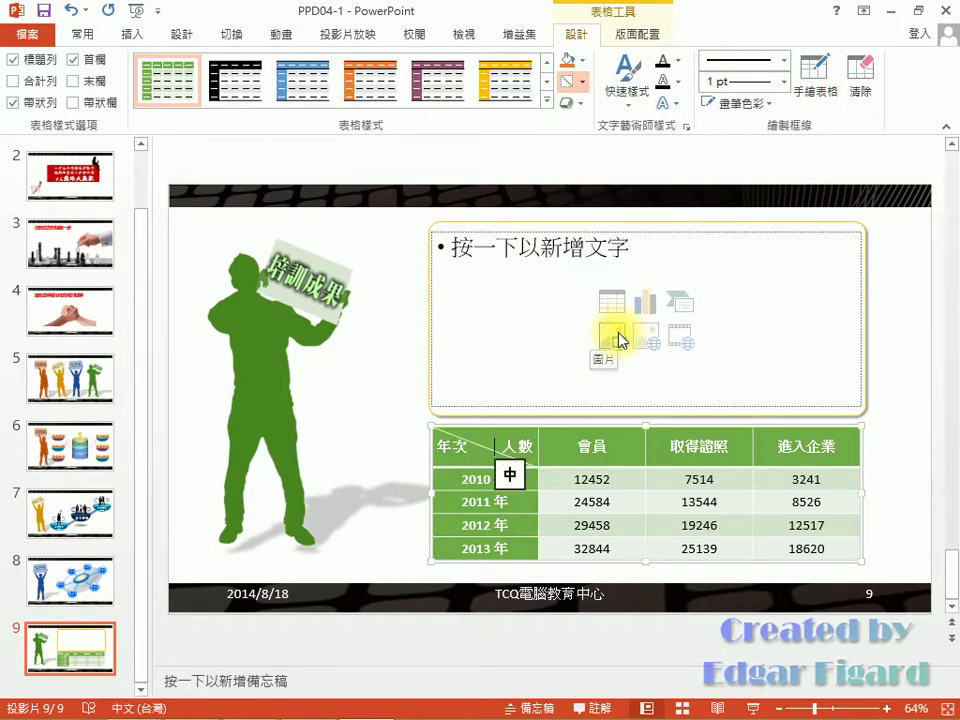
pyautogui.moveTo(300, 712)
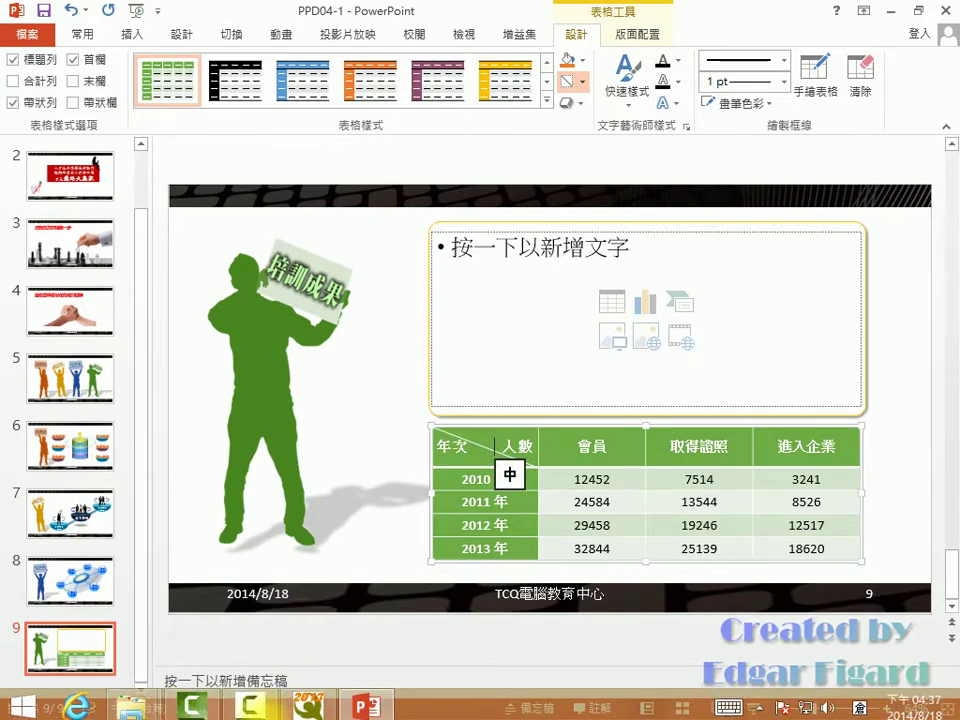
pyautogui.moveTo(131, 706)
pyautogui.click(293, 602)
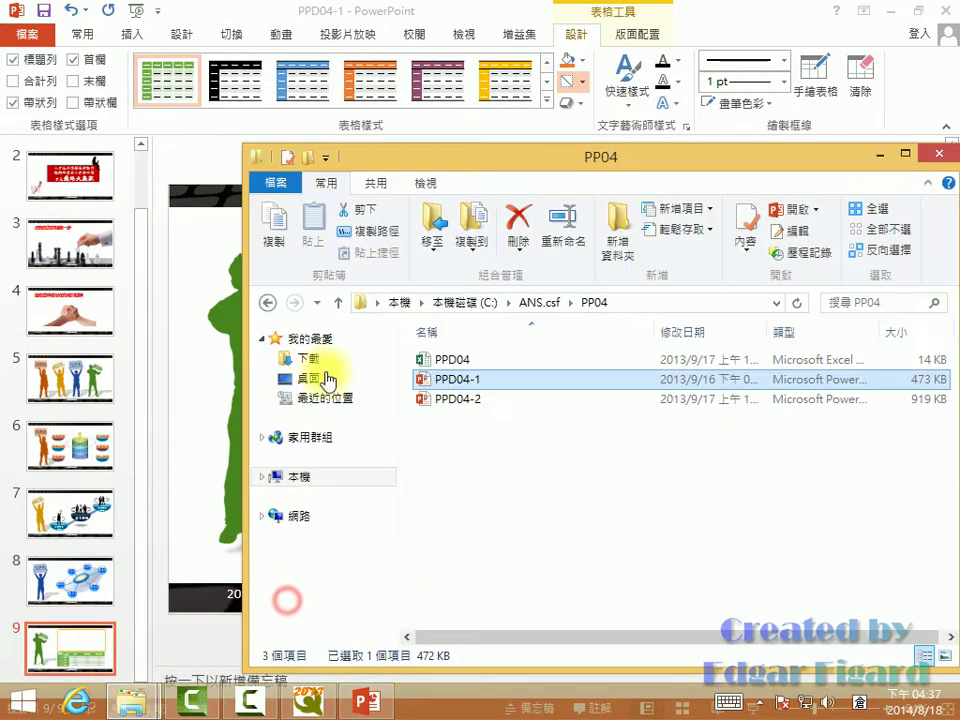
pyautogui.doubleClick(457, 360)
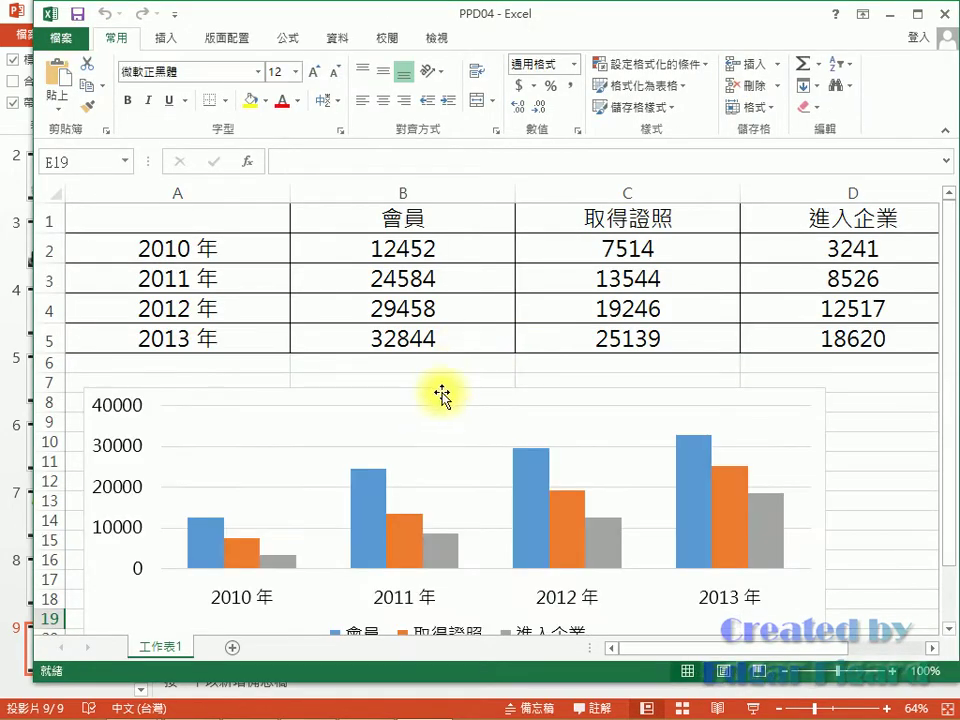
# - Copy the column chart from the PPD04 workbook and minimize Excel
pyautogui.click(441, 392)
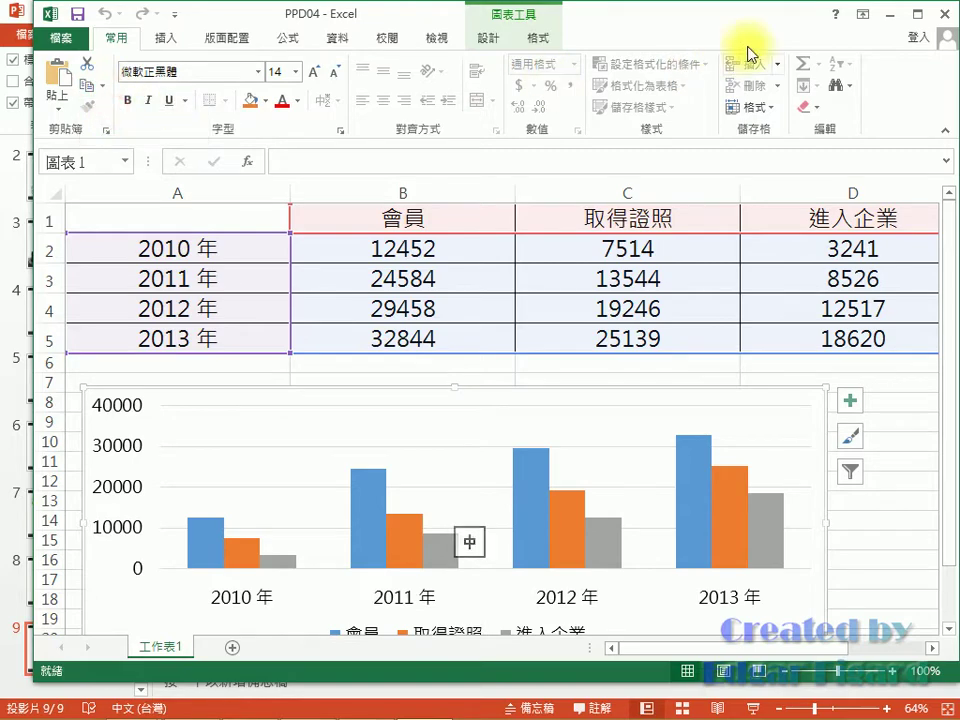
pyautogui.click(884, 16)
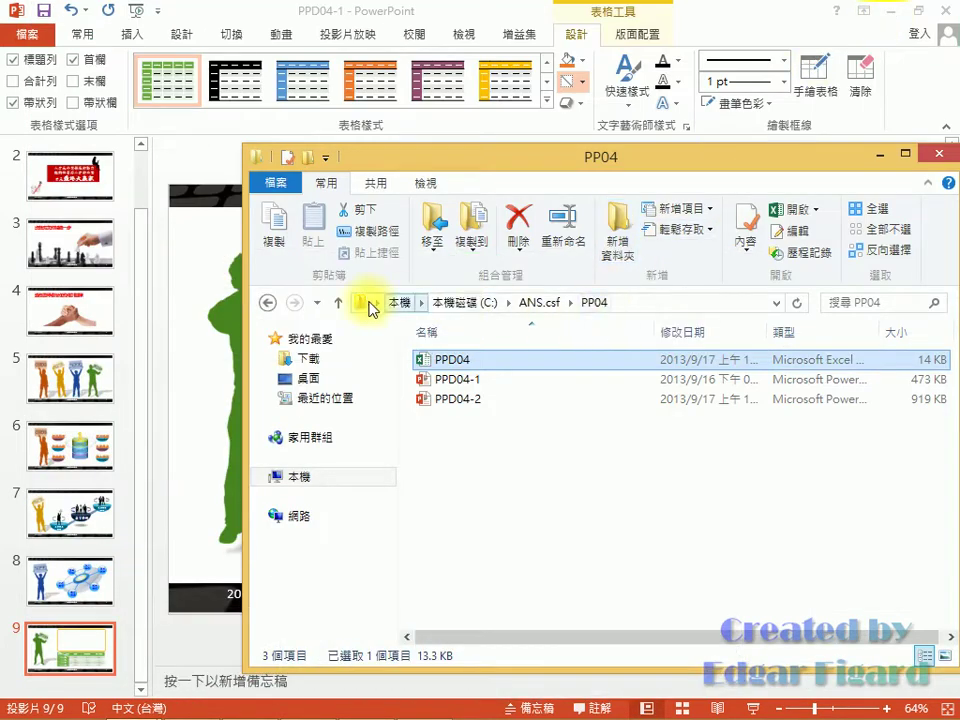
# - Paste the Excel chart into slide 9's empty content placeholder using the destination theme
pyautogui.click(188, 318)
pyautogui.click(506, 245)
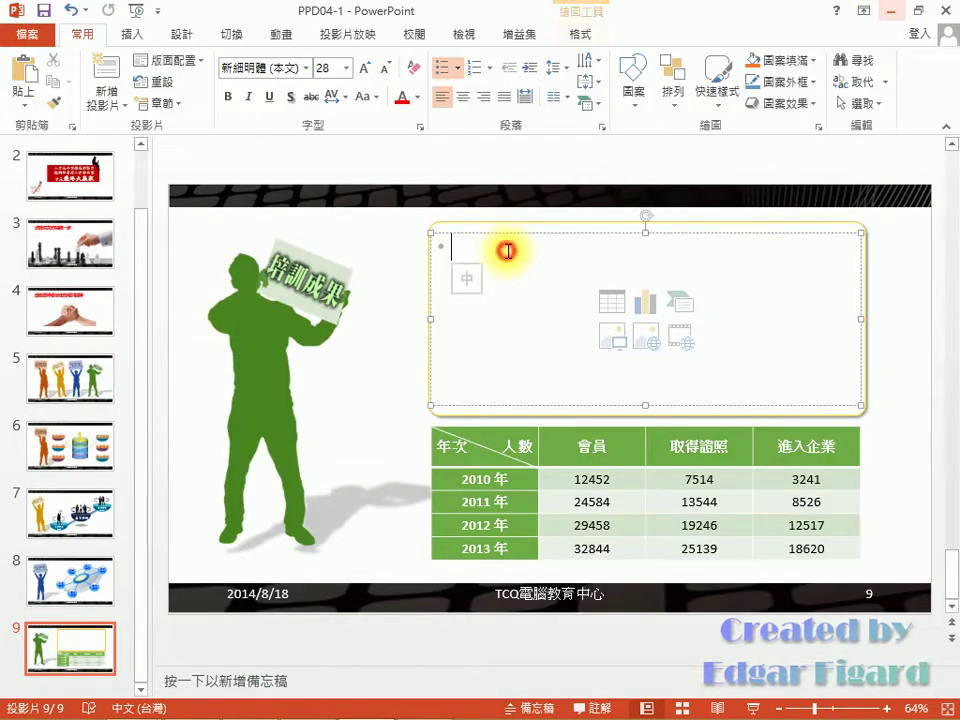
pyautogui.click(18, 106)
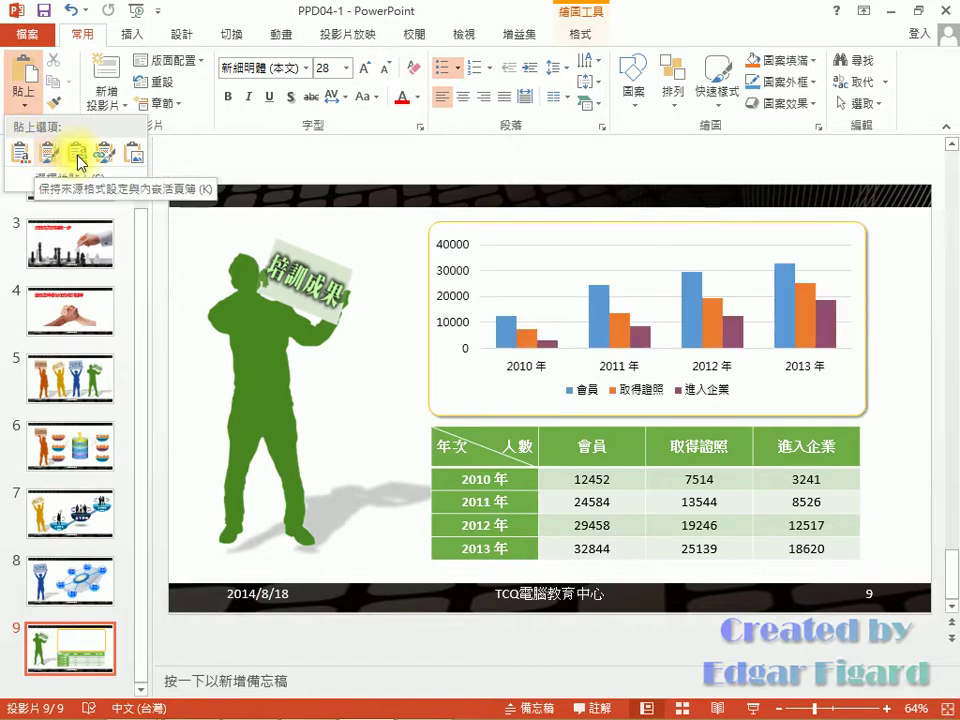
pyautogui.click(19, 160)
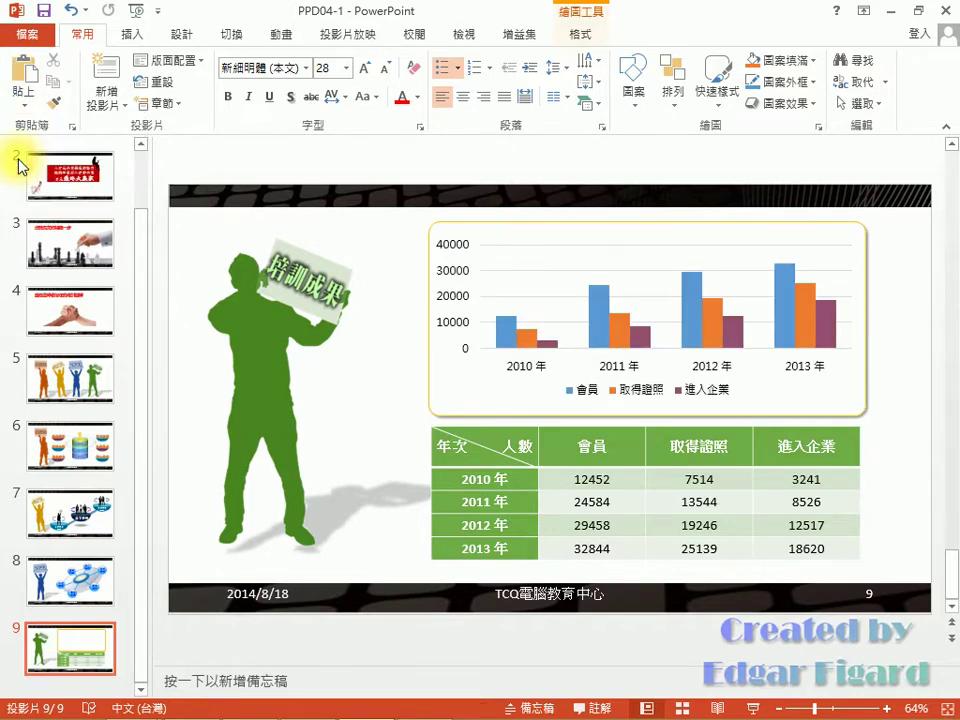
# - Change the 進入企業 series to a line, keeping 會員 and 取得證照 as columns
pyautogui.rightClick(551, 348)
pyautogui.click(612, 378)
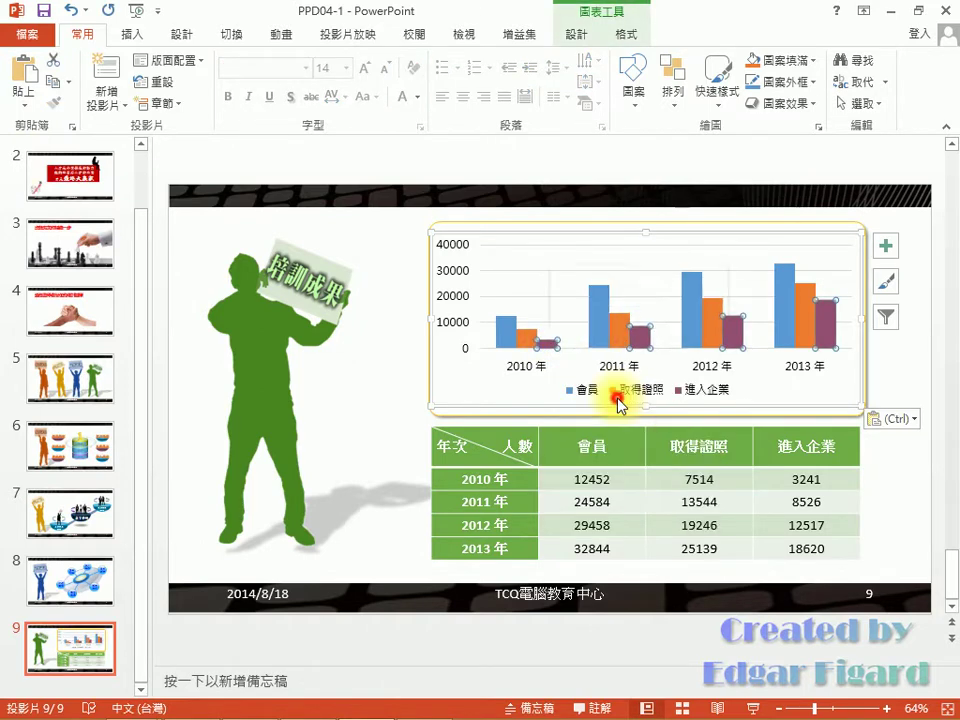
pyautogui.moveTo(752, 503); pyautogui.dragTo(757, 558)
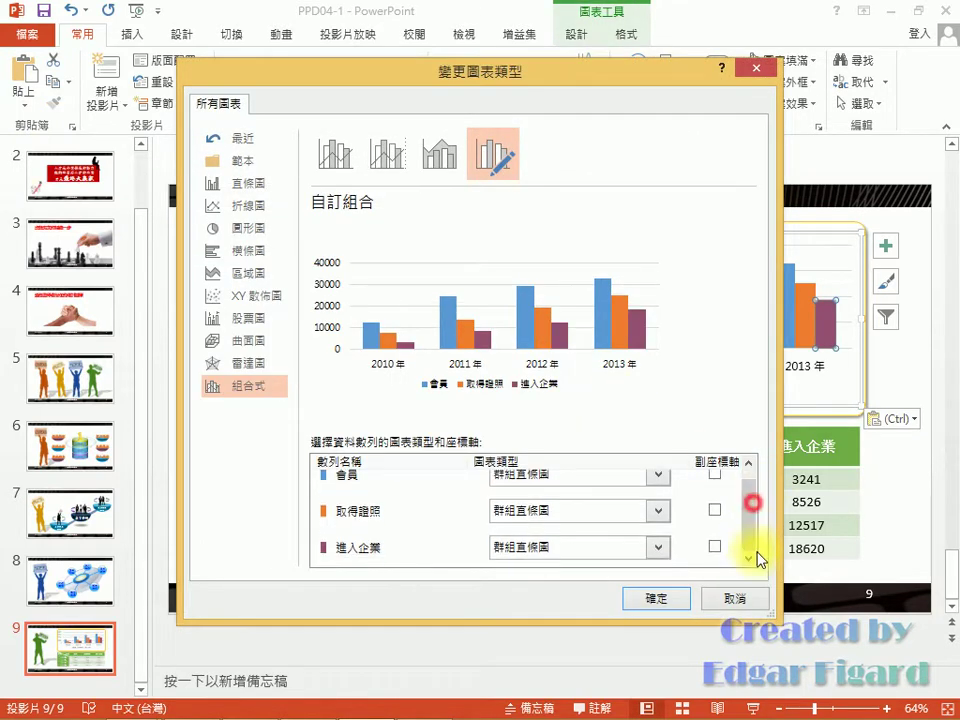
pyautogui.click(658, 548)
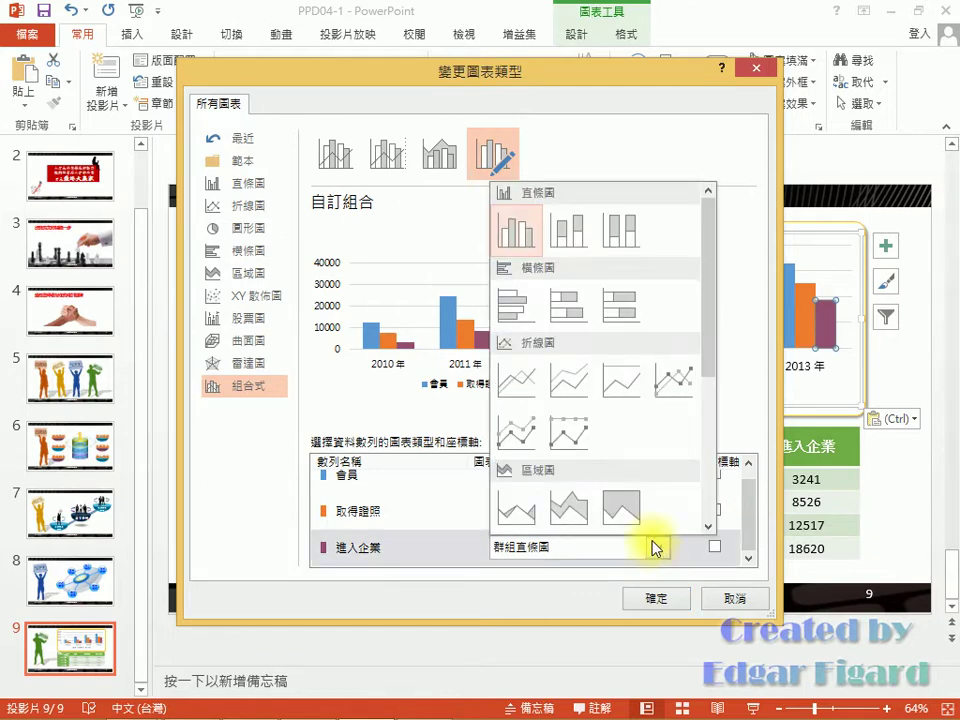
pyautogui.click(526, 382)
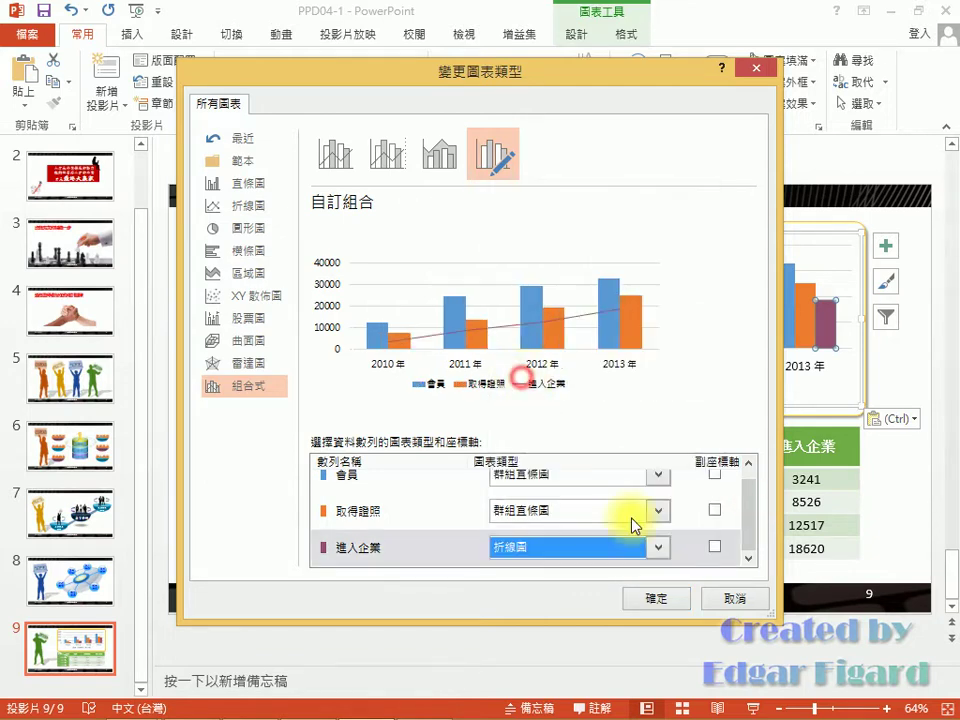
pyautogui.click(668, 598)
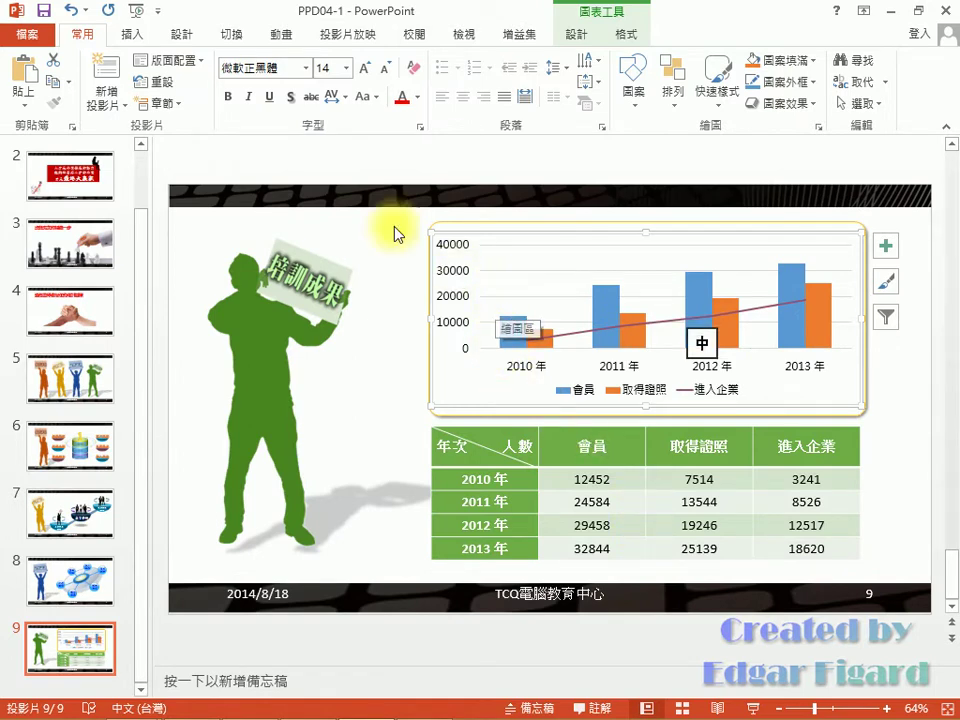
# - Apply the orange, yellow and green colour palette to the slide 9 chart
pyautogui.click(578, 34)
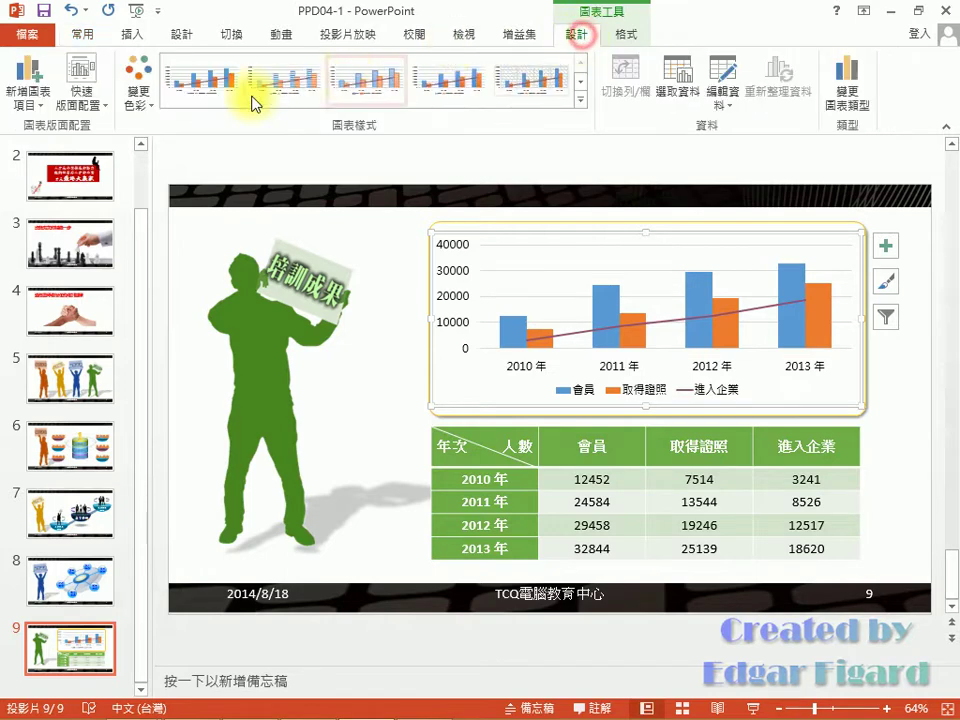
pyautogui.click(146, 106)
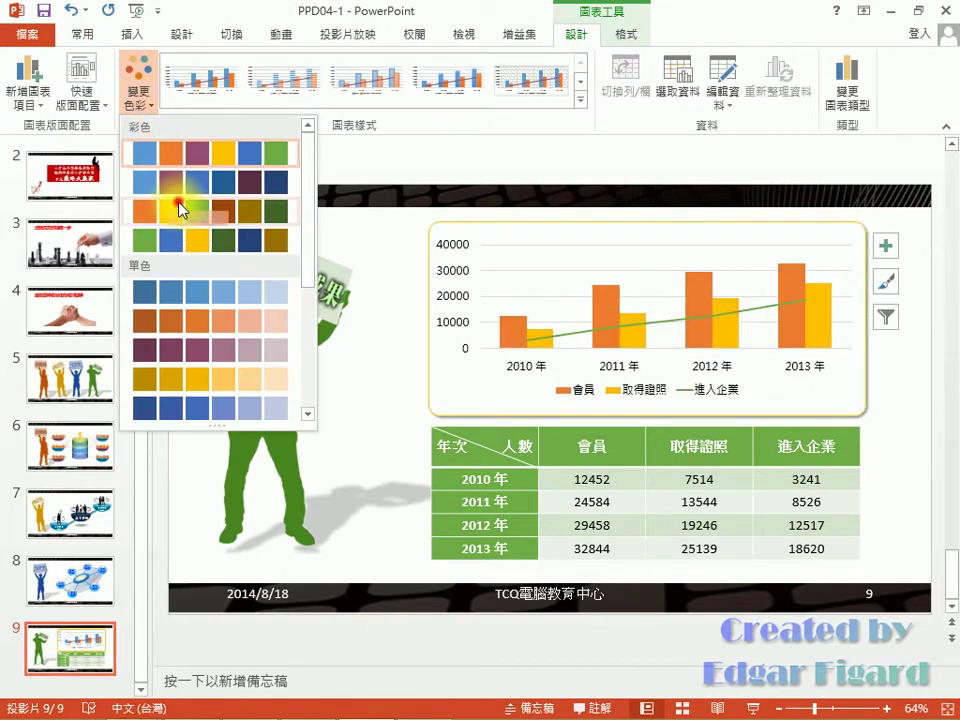
pyautogui.click(181, 209)
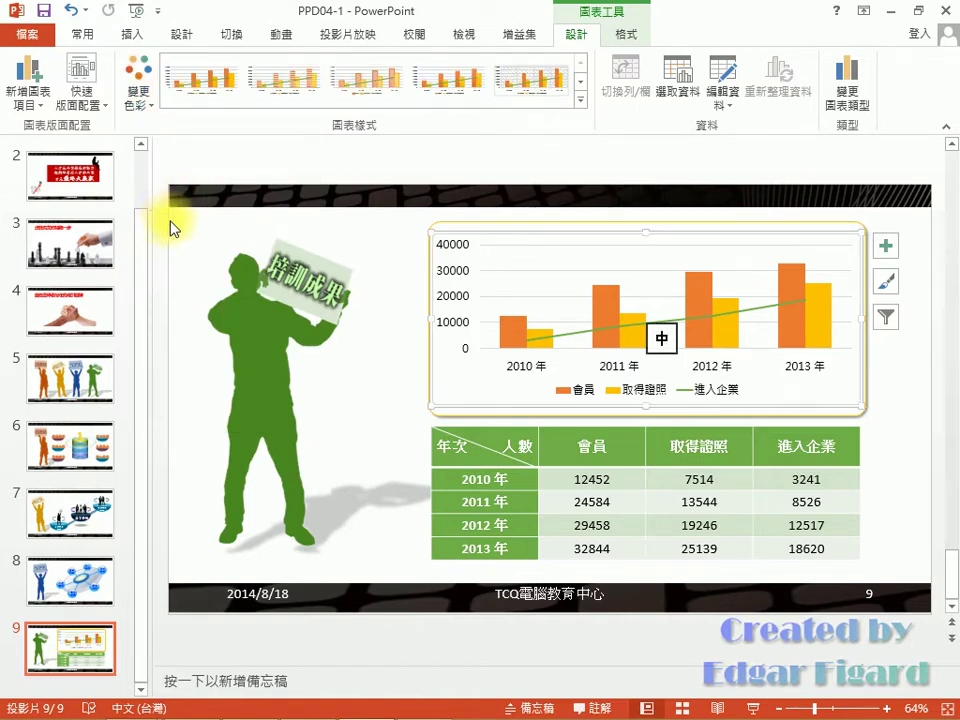
# - In the Handout Master, set landscape orientation and turn off the Date and Page Number placeholders
pyautogui.click(470, 40)
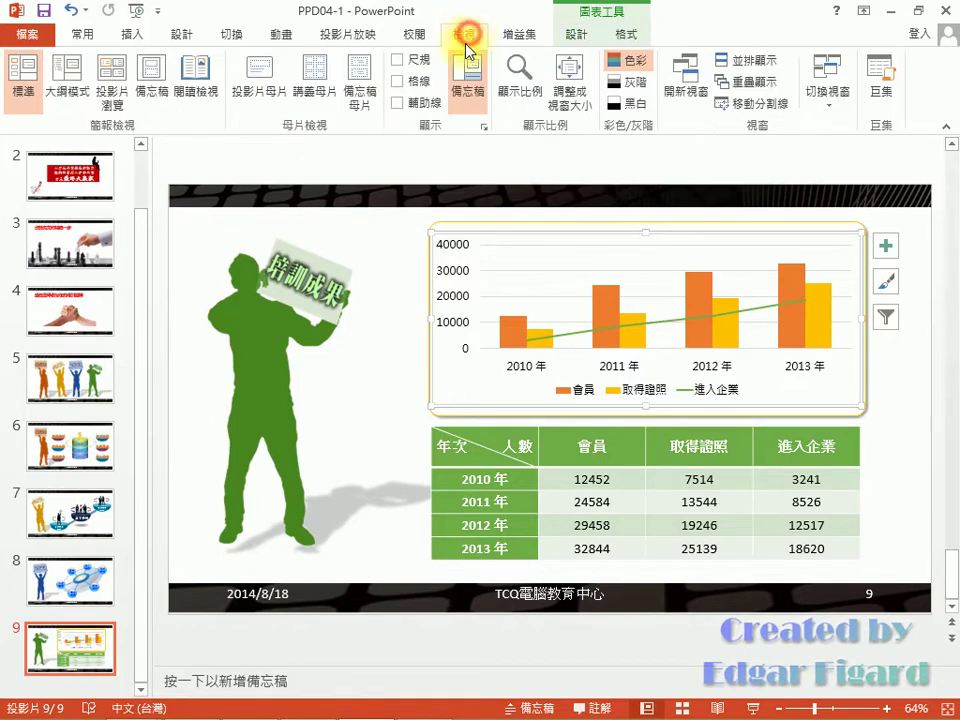
pyautogui.click(305, 60)
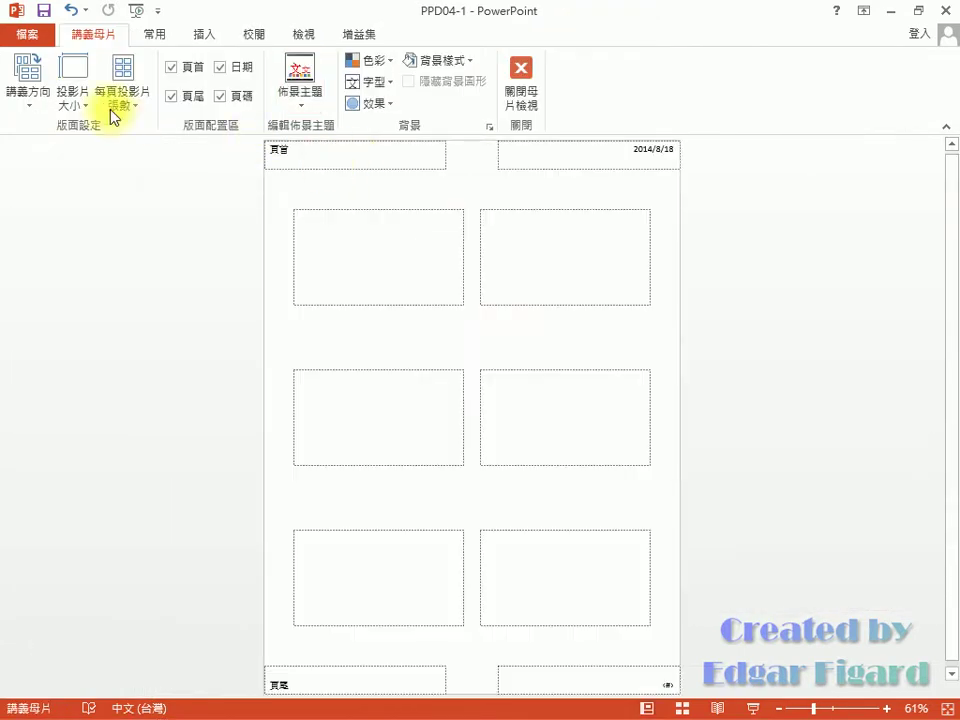
pyautogui.click(37, 104)
pyautogui.click(58, 180)
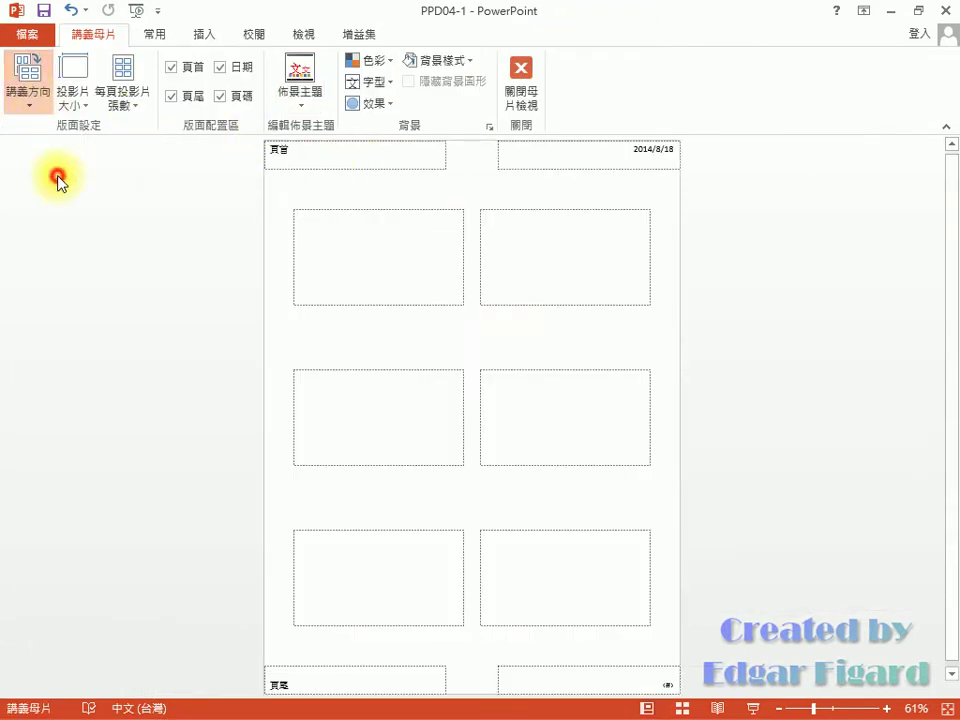
pyautogui.click(237, 67)
pyautogui.click(238, 97)
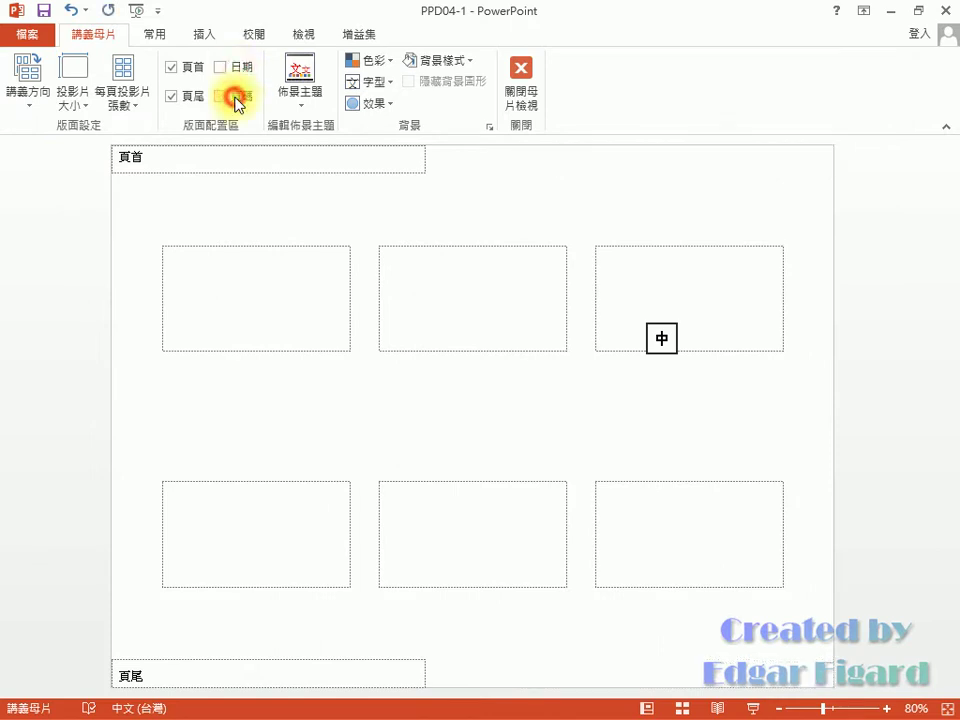
pyautogui.click(205, 34)
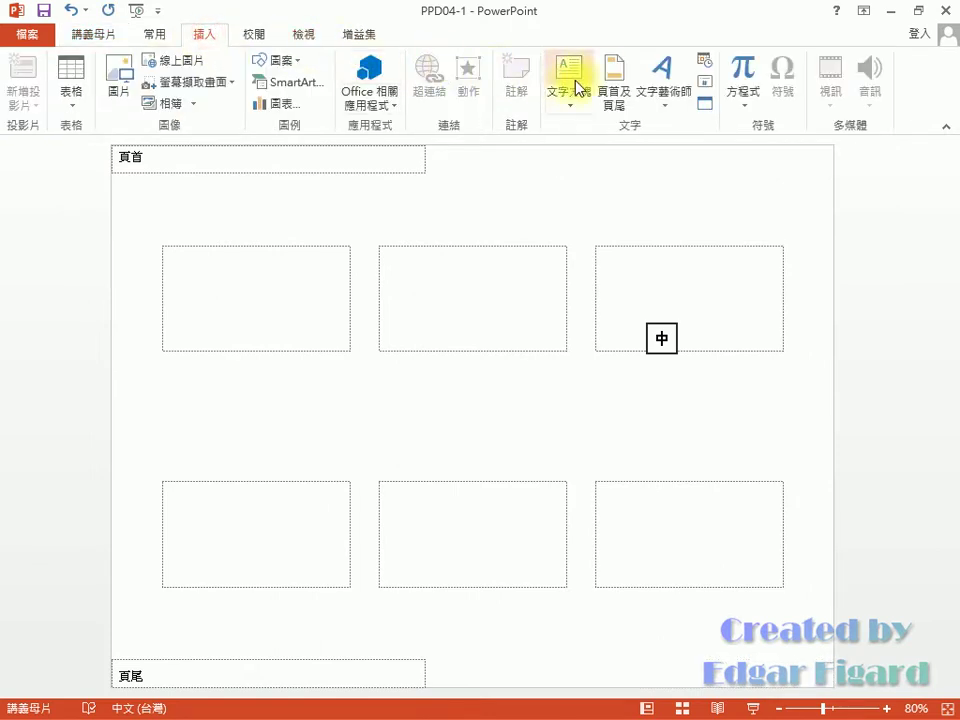
# - For handouts, turn off page numbers and turn on the header and footer
pyautogui.click(609, 80)
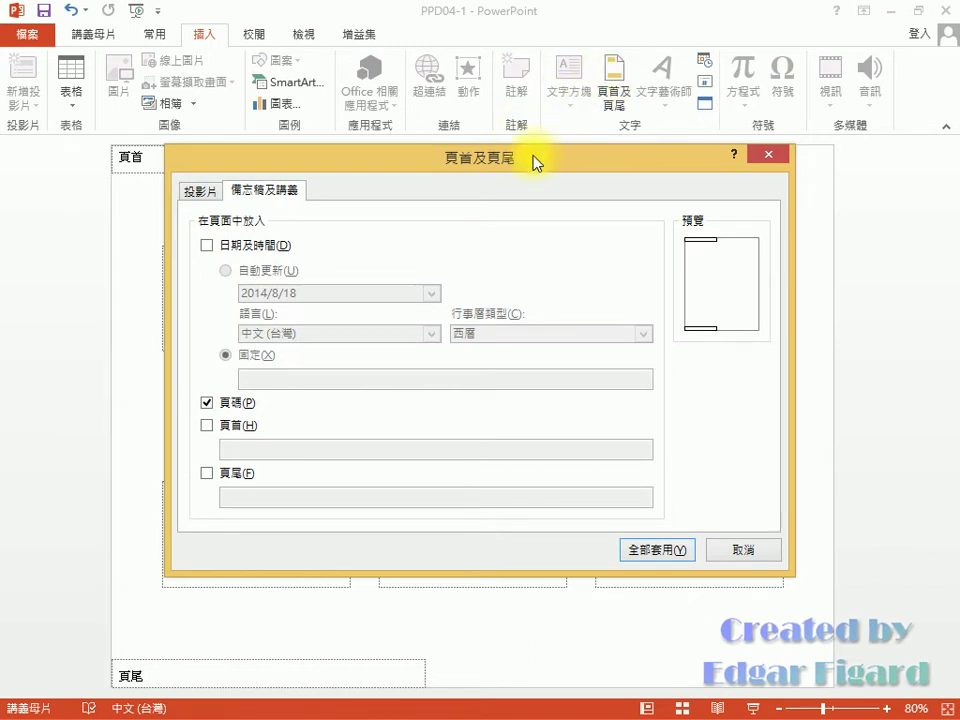
pyautogui.click(244, 403)
pyautogui.click(245, 427)
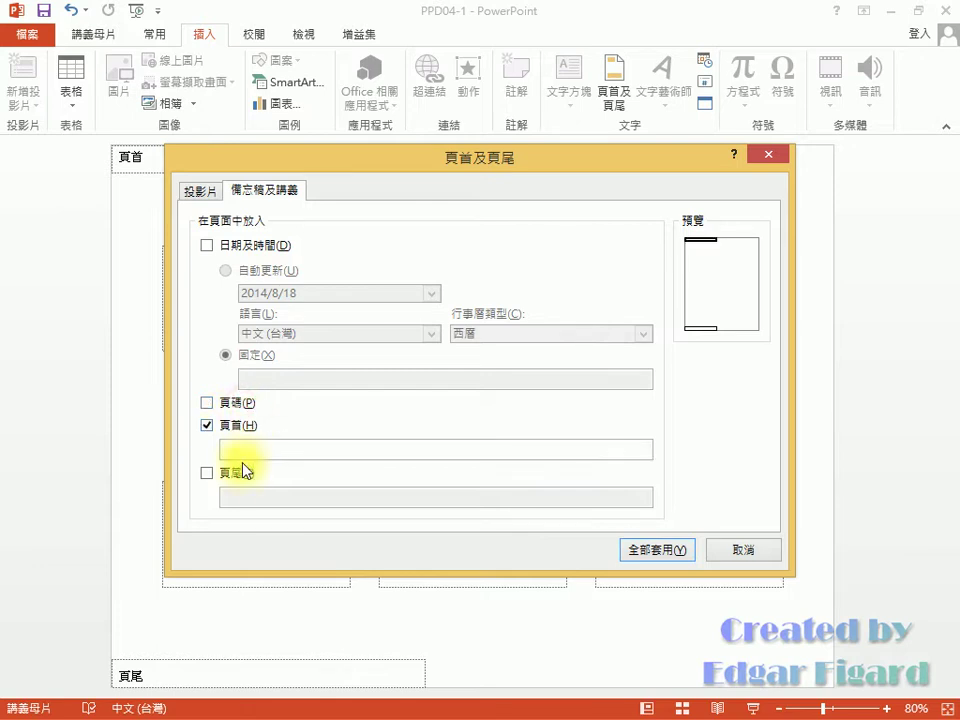
pyautogui.click(239, 473)
# - Enter header TCQ電腦教育中心 and footer 熱烈招生中, and apply to all handouts
pyautogui.click(253, 450)
pyautogui.write('TCQ-')
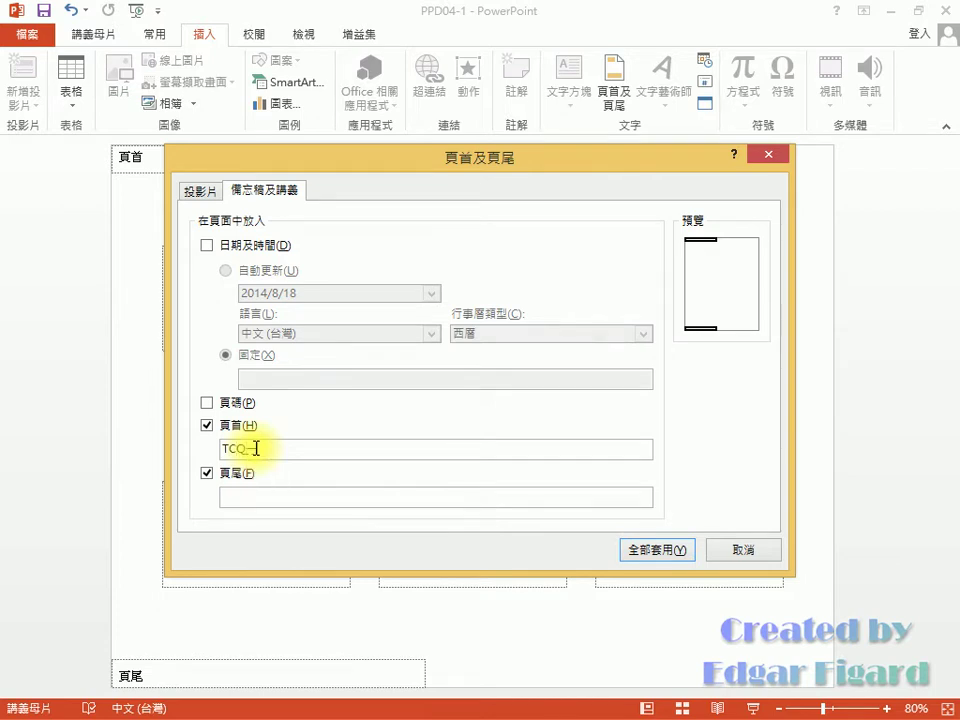
pyautogui.write('月用山')
pyautogui.write('腦')
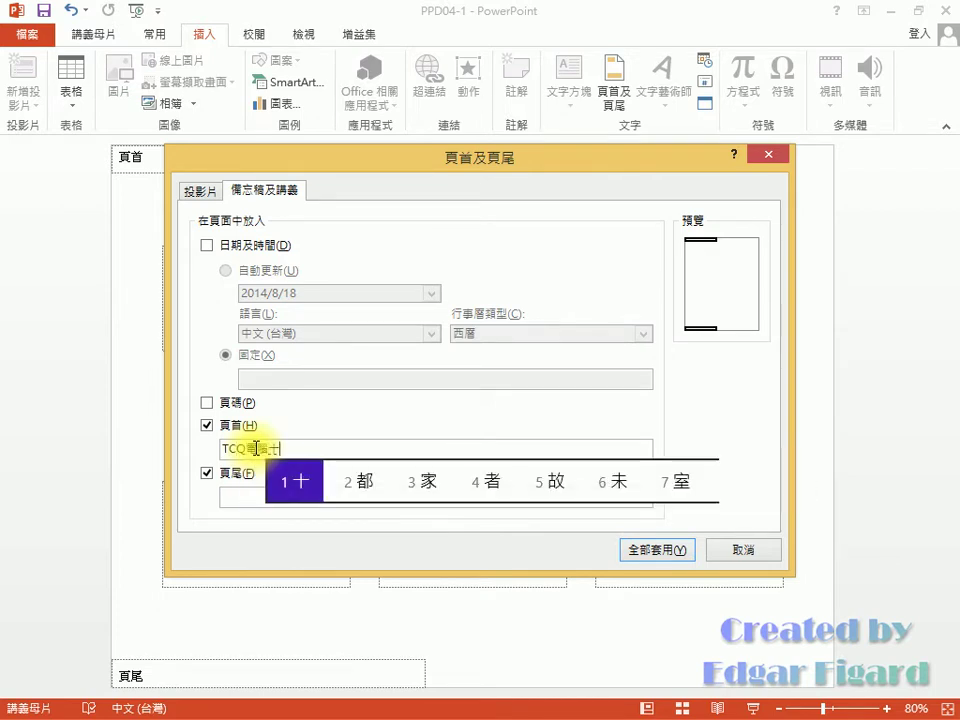
pyautogui.write('教育中心')
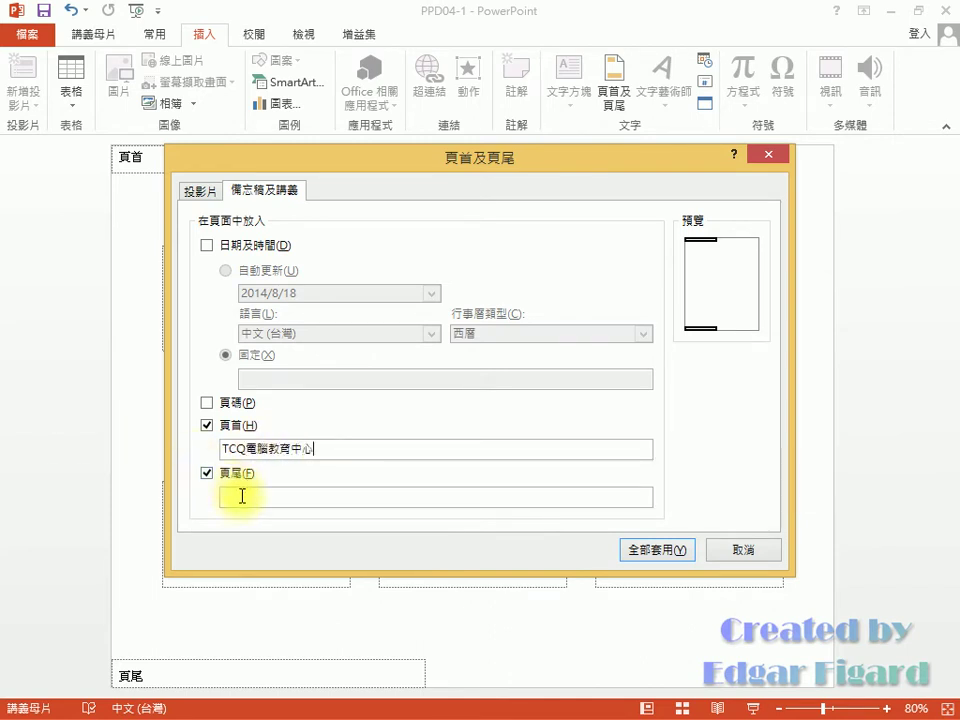
pyautogui.write('熱一弓')
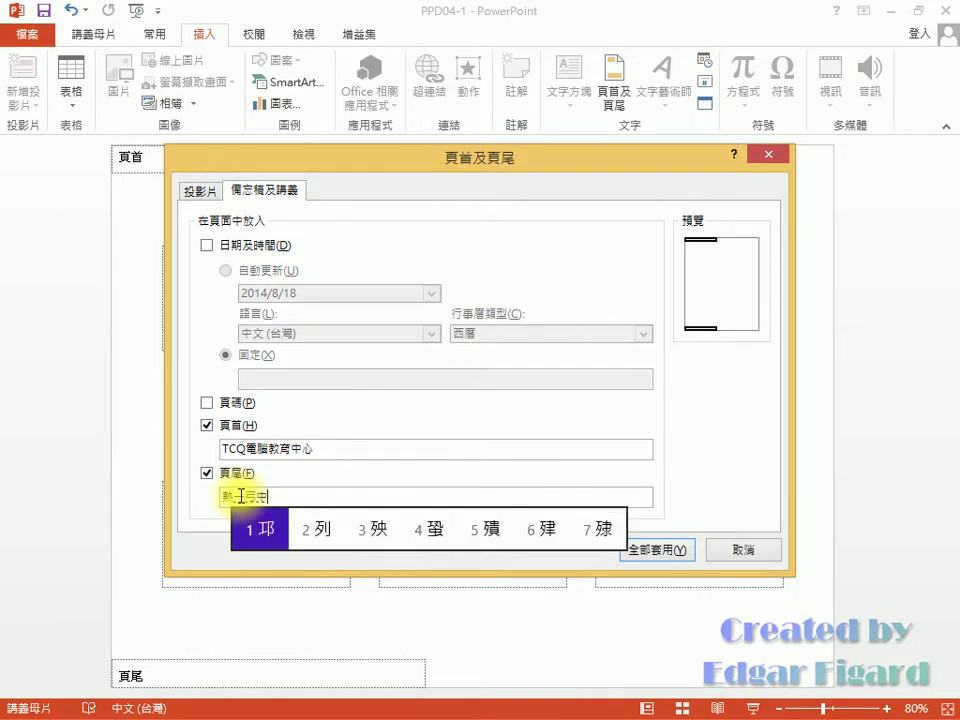
pyautogui.write('烈')
pyautogui.write('f')
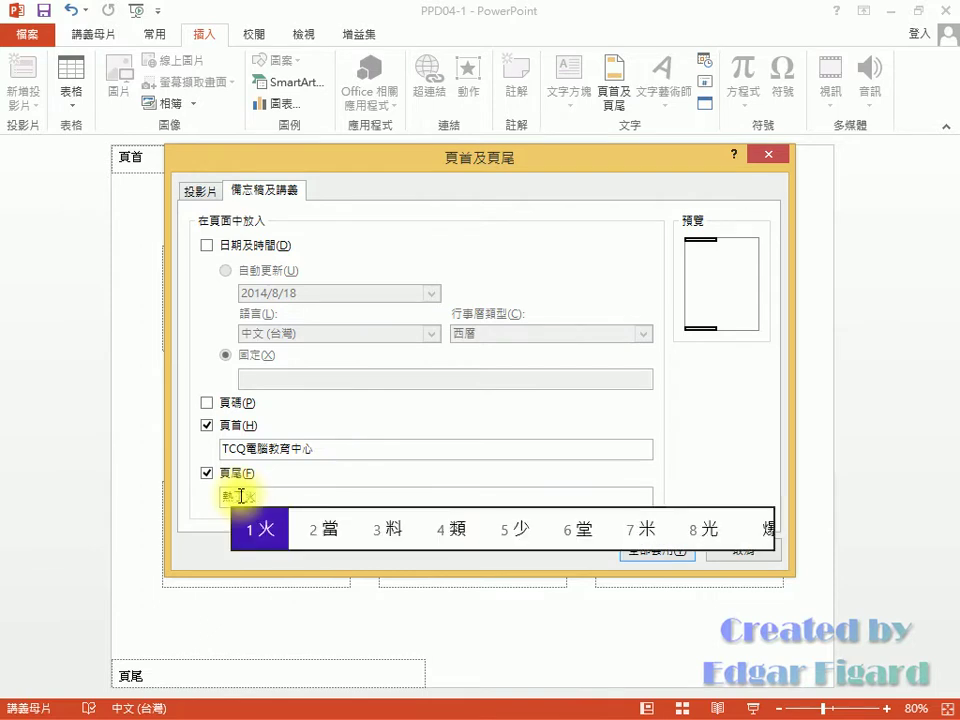
pyautogui.press('Return')
pyautogui.write('f')
pyautogui.press('Return')
pyautogui.write('m')
pyautogui.press('Return')
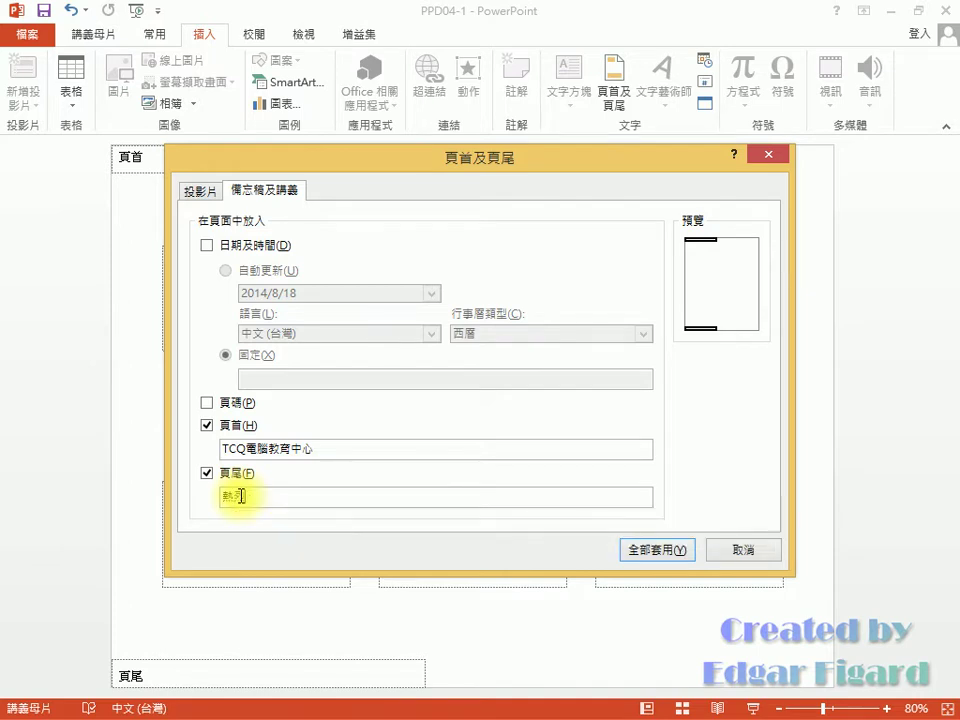
pyautogui.write('招')
pyautogui.write('生生')
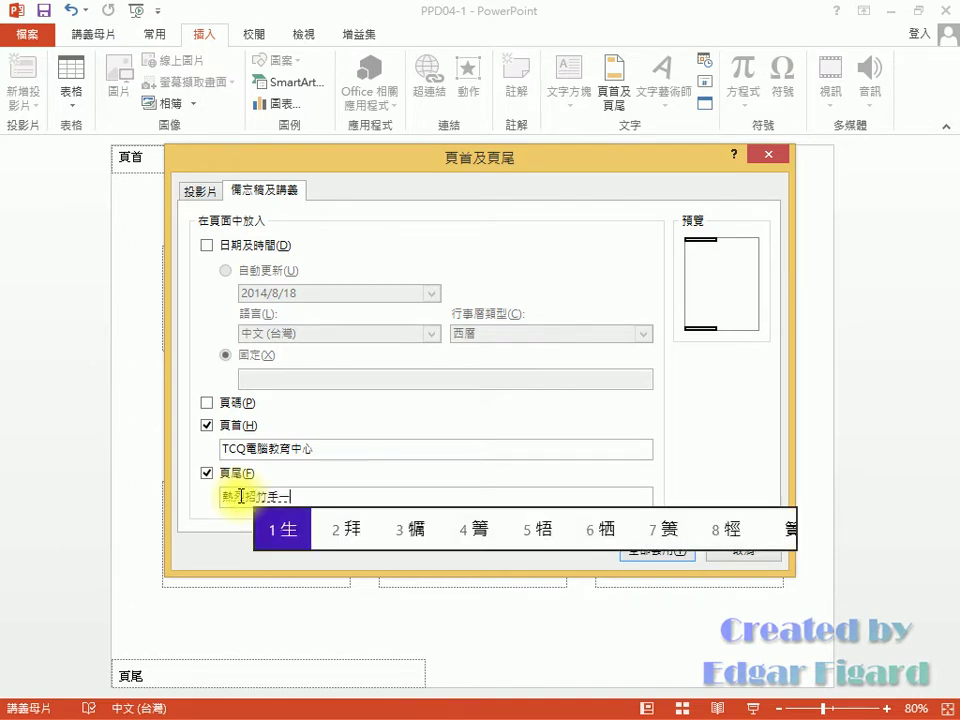
pyautogui.press('Return')
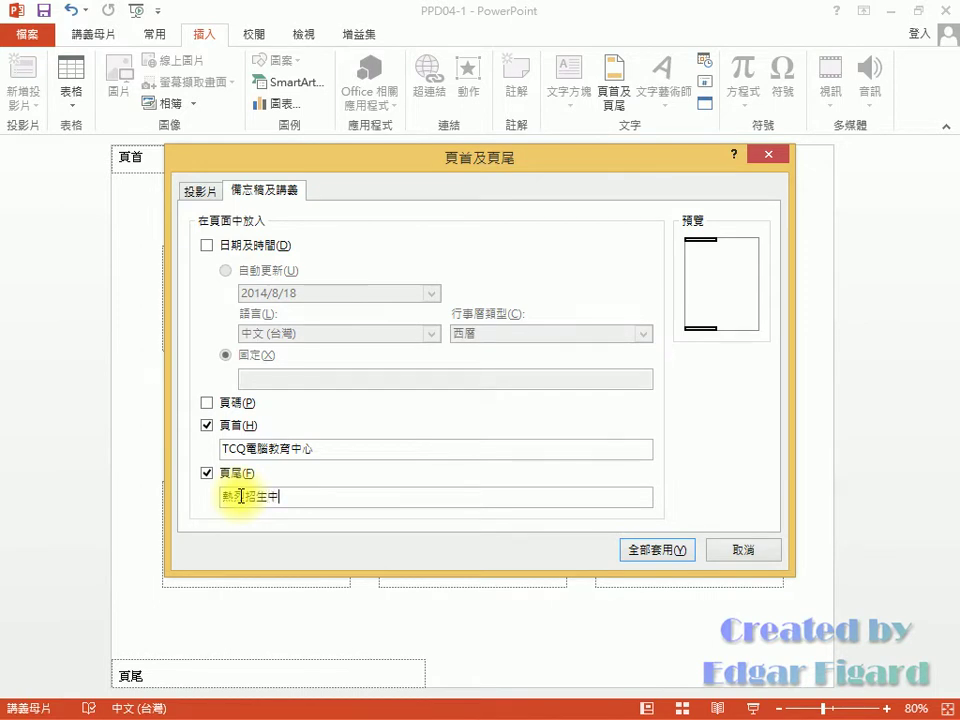
pyautogui.click(665, 551)
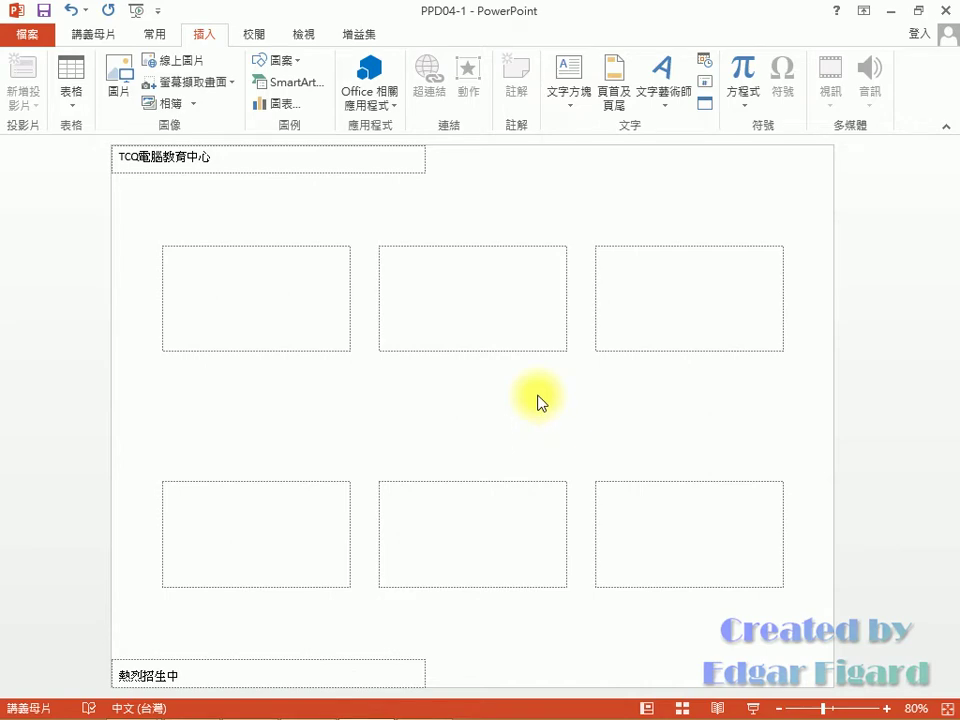
# - Close the handout master, then replace 新細明體 with 微軟正黑體 throughout the deck
pyautogui.click(90, 33)
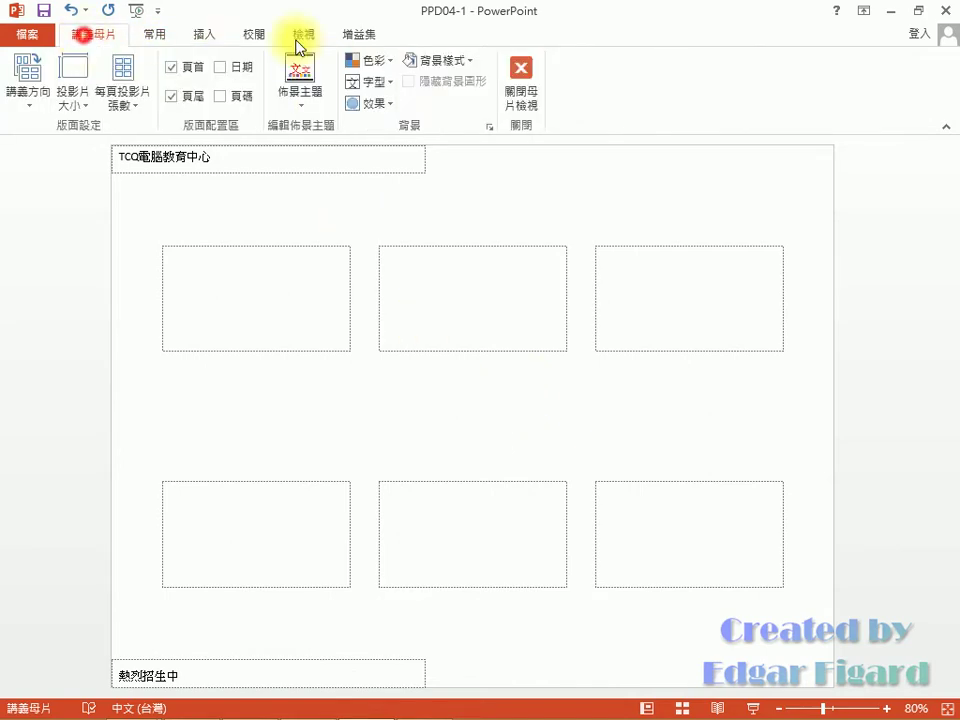
pyautogui.click(518, 72)
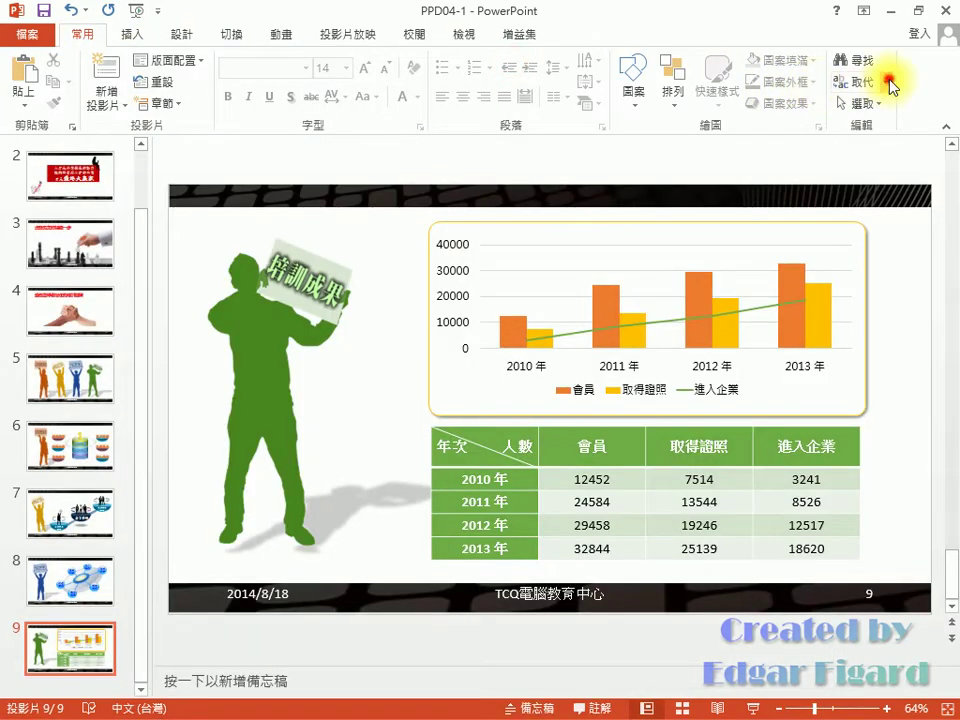
pyautogui.click(884, 82)
pyautogui.click(903, 135)
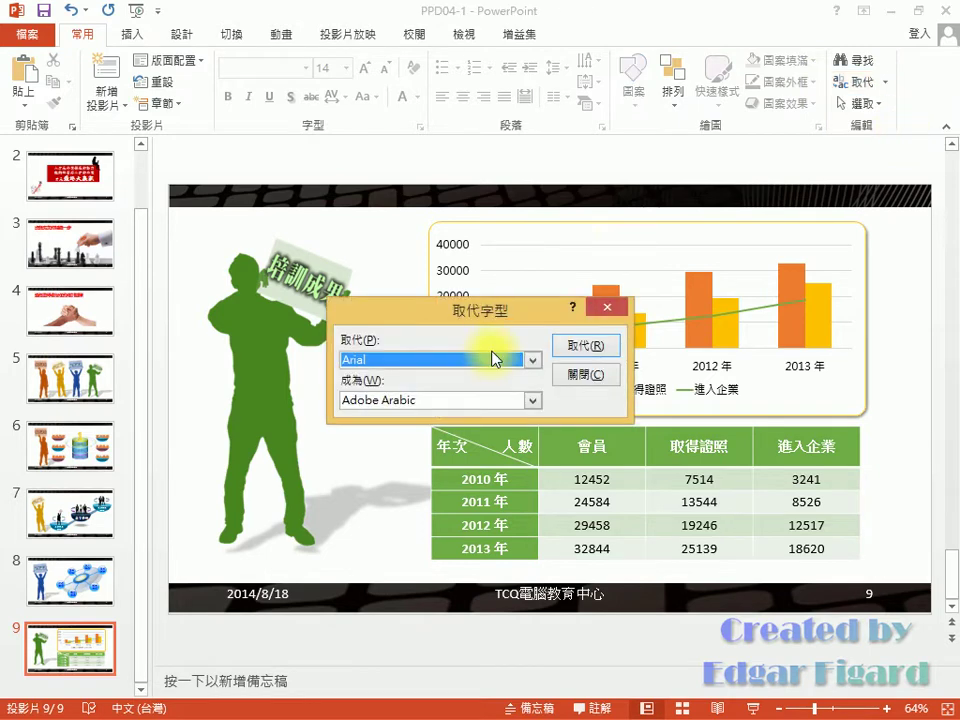
pyautogui.click(494, 358)
pyautogui.click(476, 438)
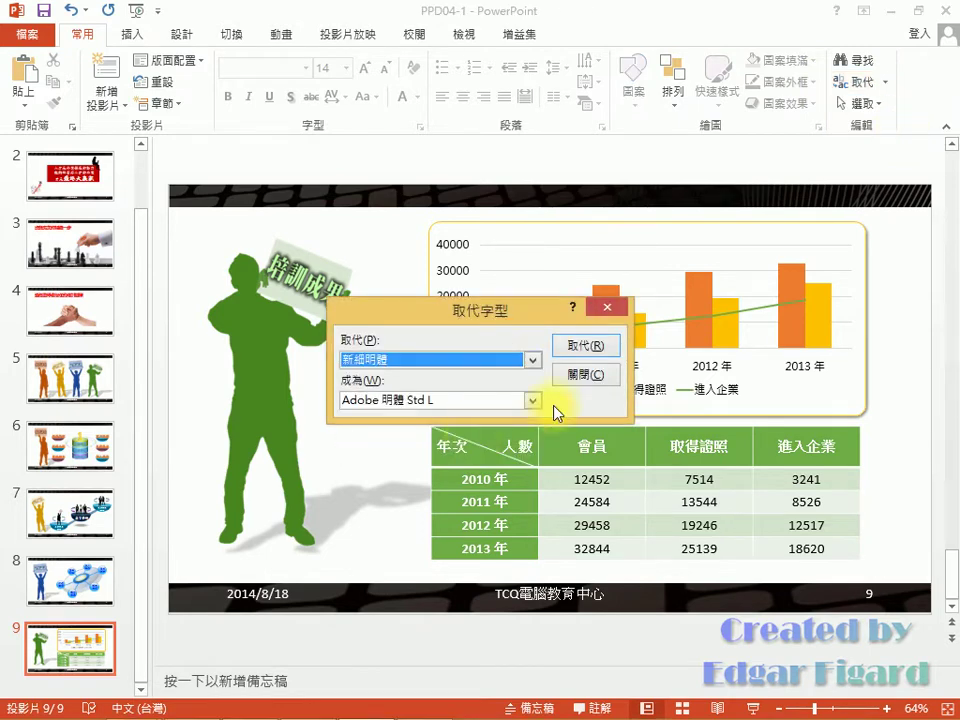
pyautogui.click(537, 401)
pyautogui.click(428, 580)
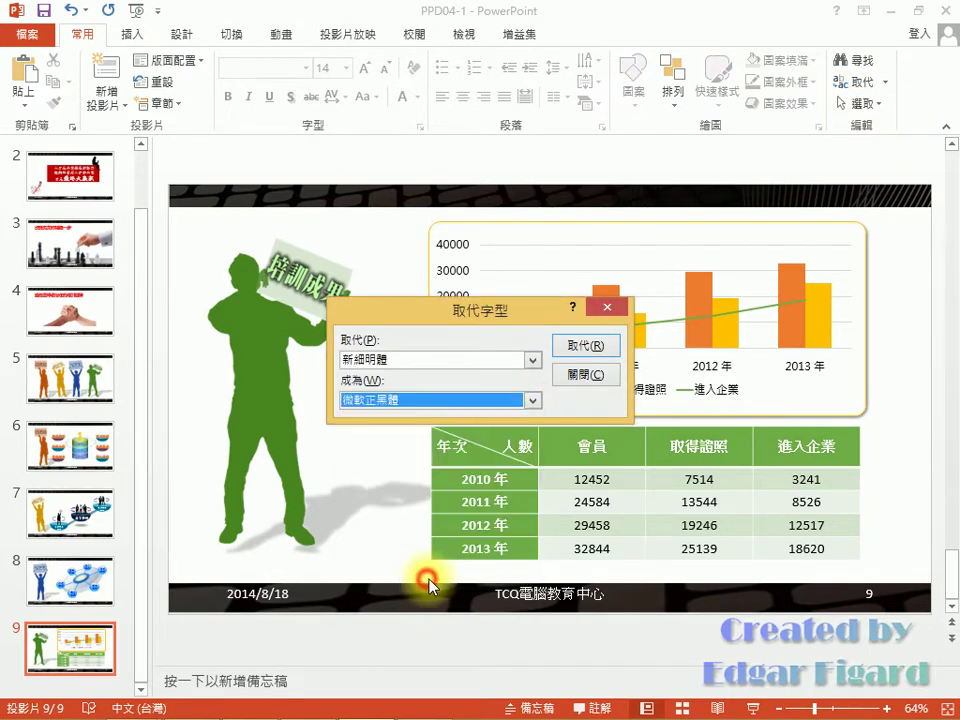
pyautogui.click(578, 345)
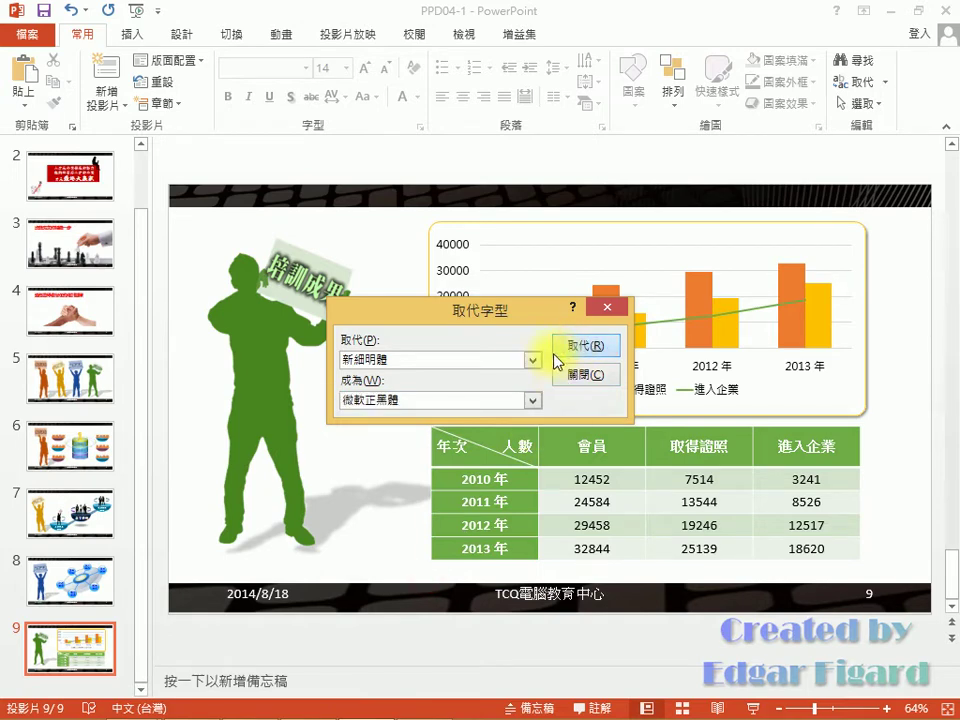
pyautogui.click(556, 350)
# - Replace 標楷體 with 微軟正黑體 as well, then close the Replace Font window
pyautogui.click(532, 362)
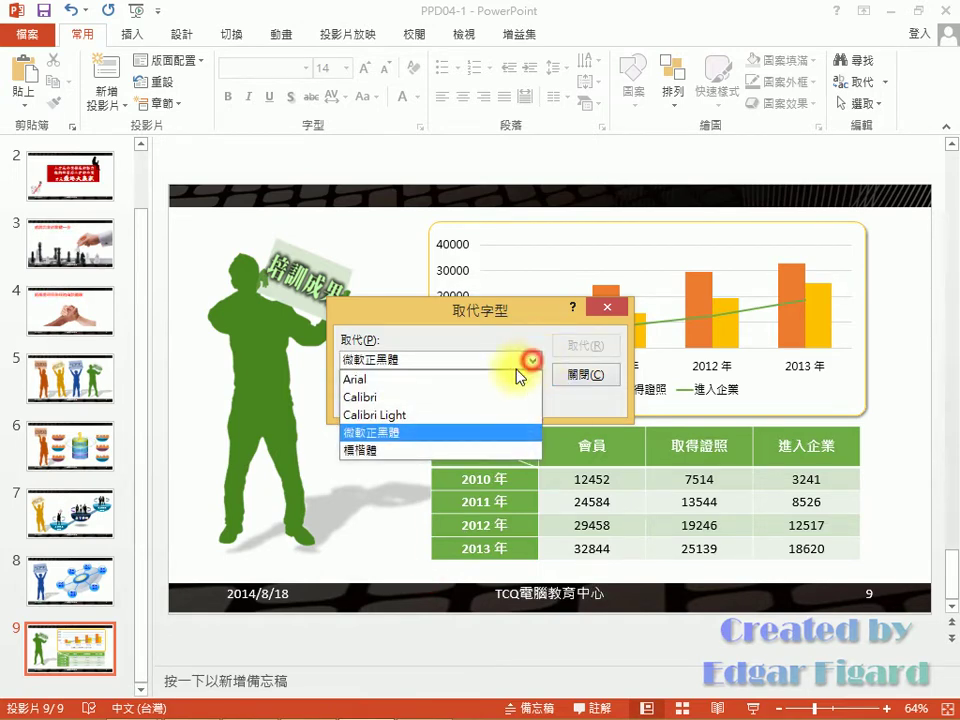
pyautogui.click(443, 452)
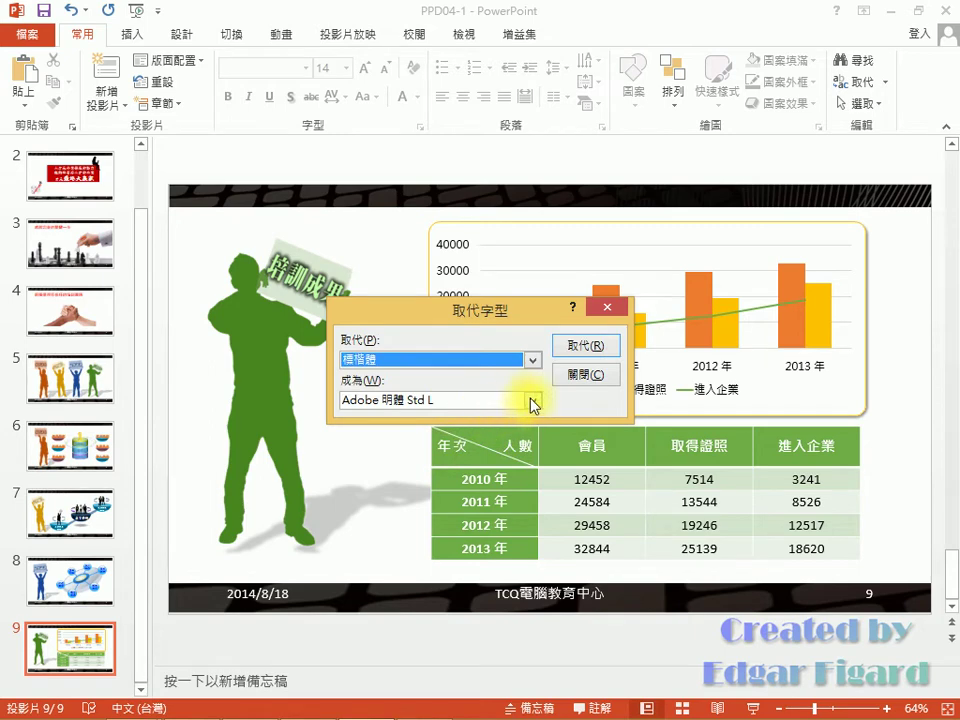
pyautogui.click(532, 400)
pyautogui.click(431, 578)
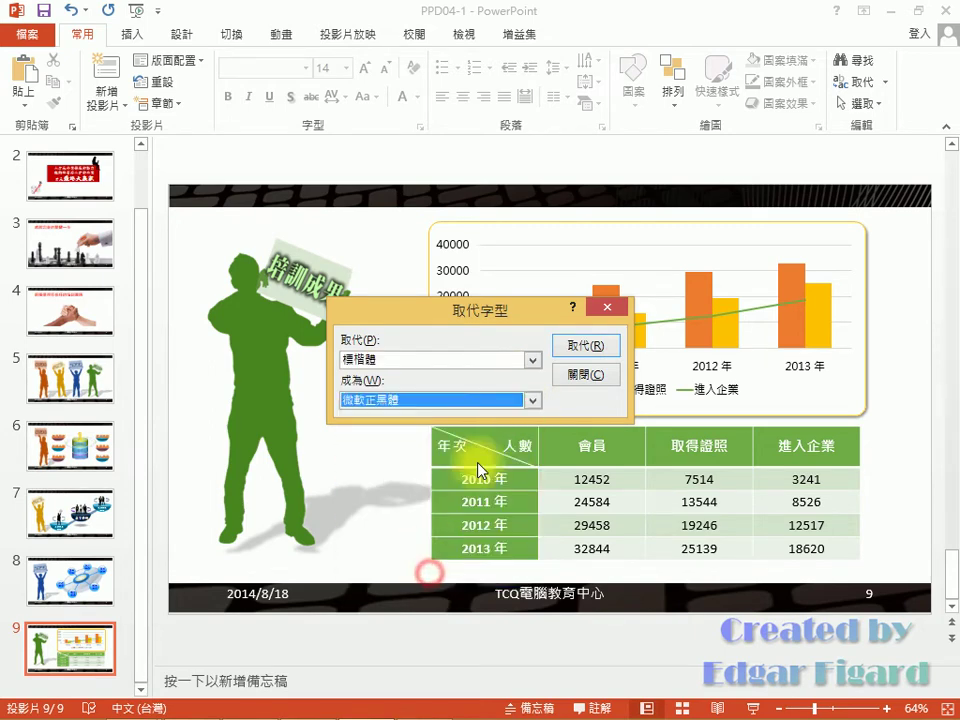
pyautogui.click(597, 348)
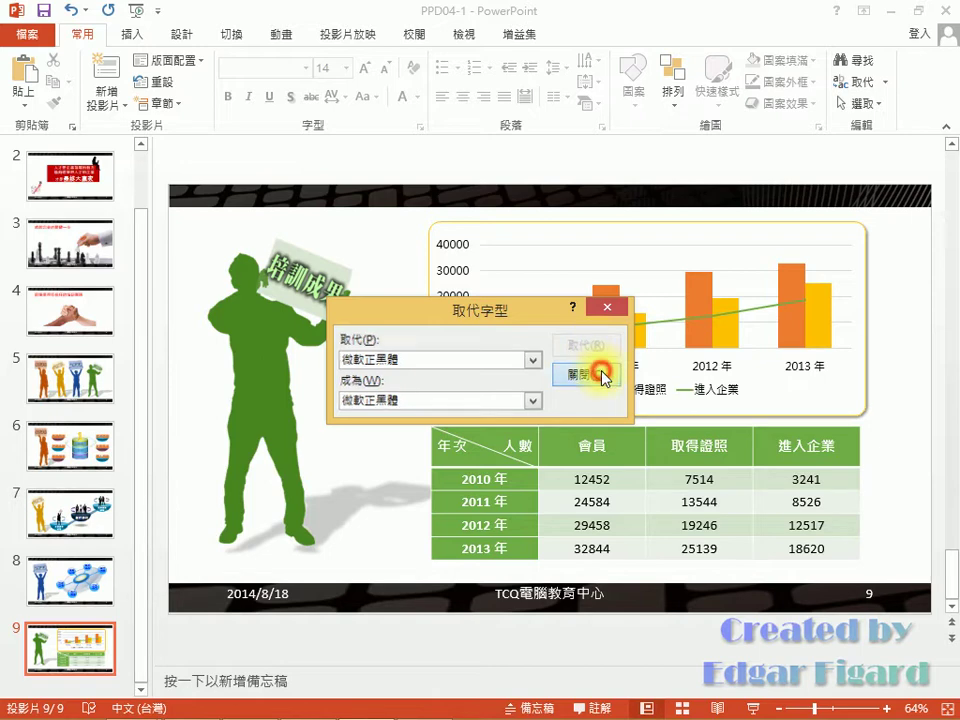
pyautogui.click(586, 375)
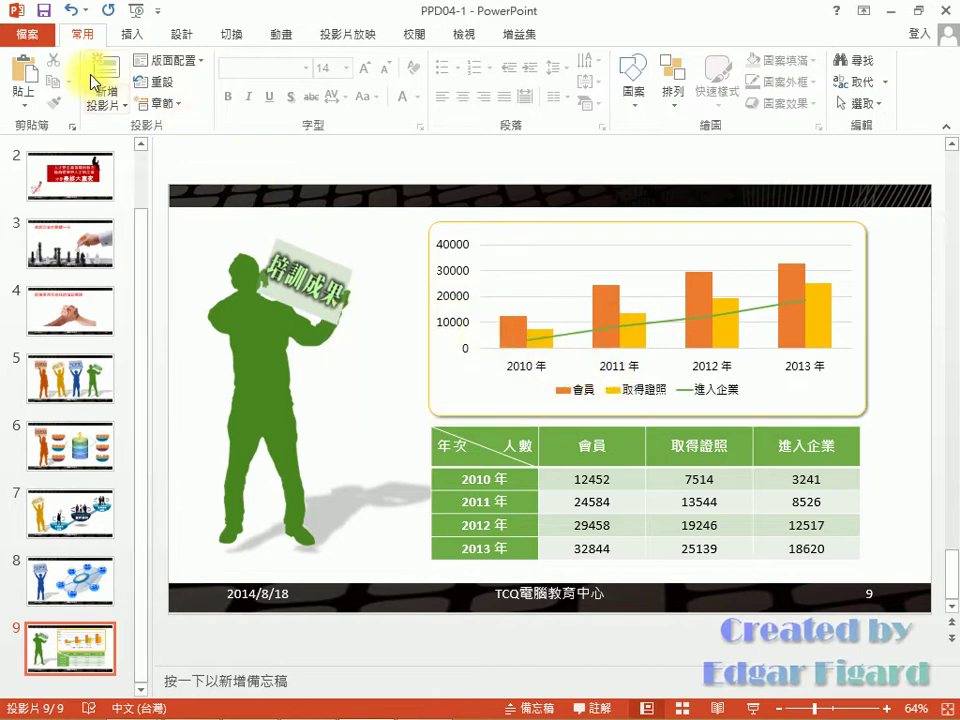
# - Save the deck as PPA04 in the PP04 folder
pyautogui.click(30, 34)
pyautogui.click(58, 222)
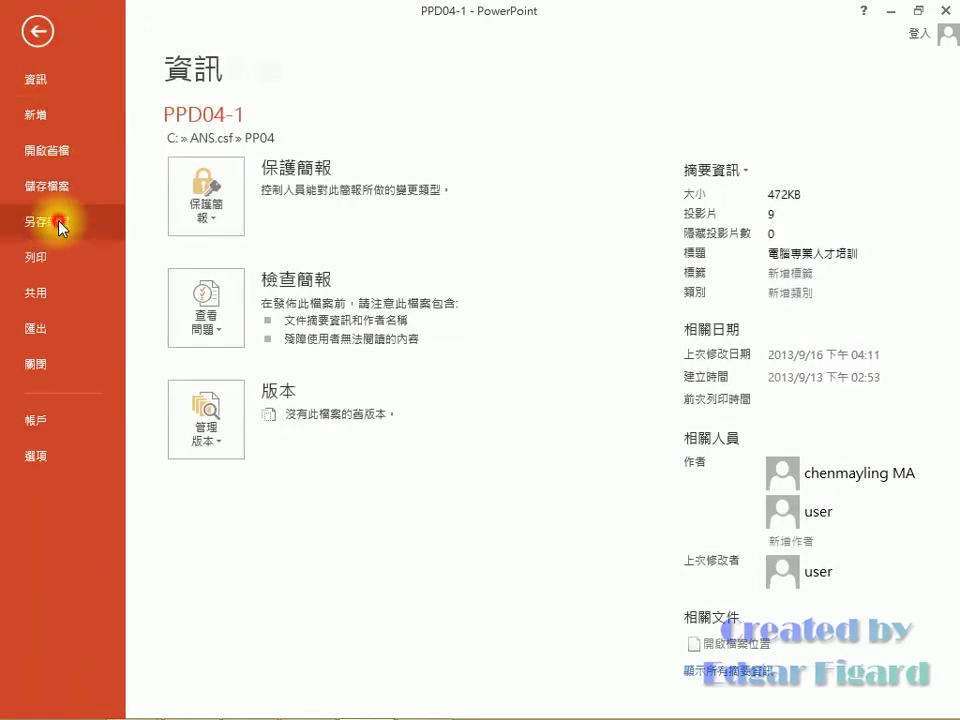
pyautogui.click(523, 193)
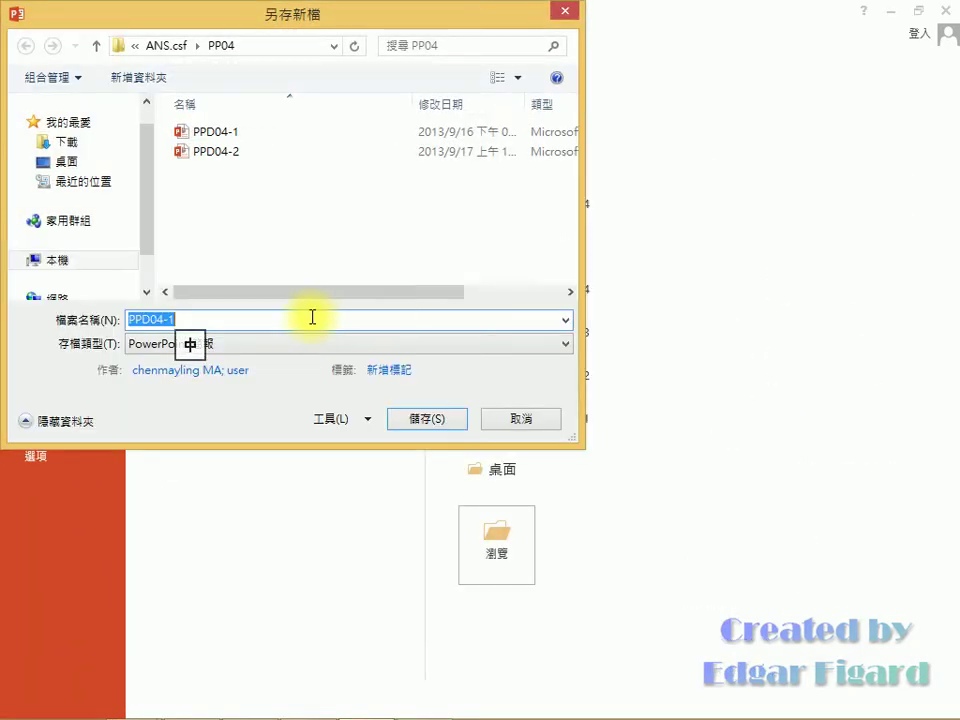
pyautogui.click(152, 318)
pyautogui.moveTo(145, 318); pyautogui.dragTo(236, 321)
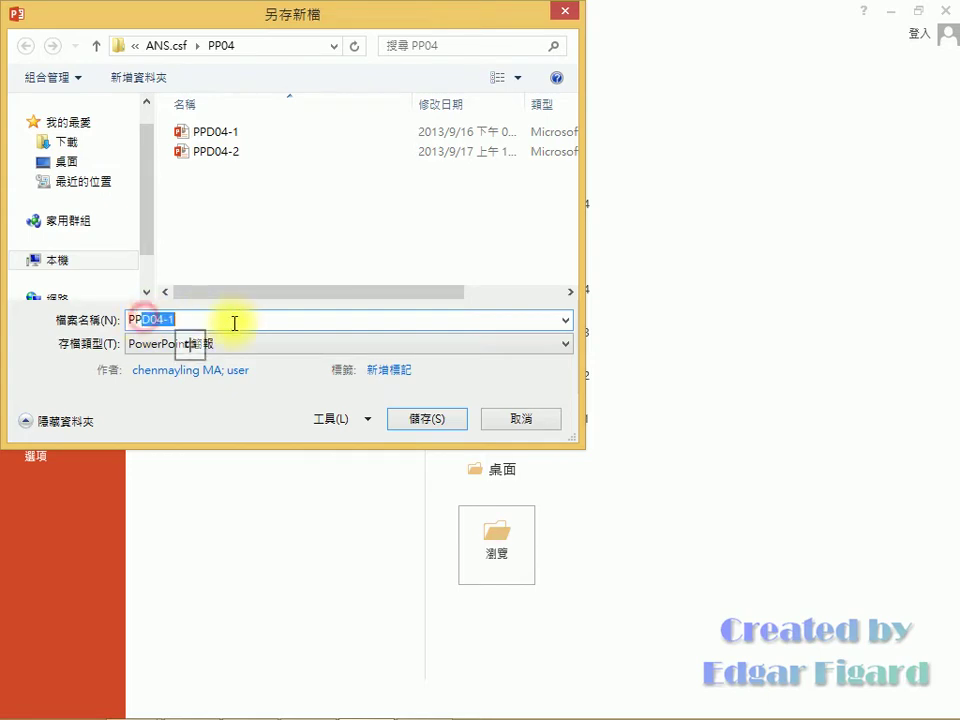
pyautogui.write('A')
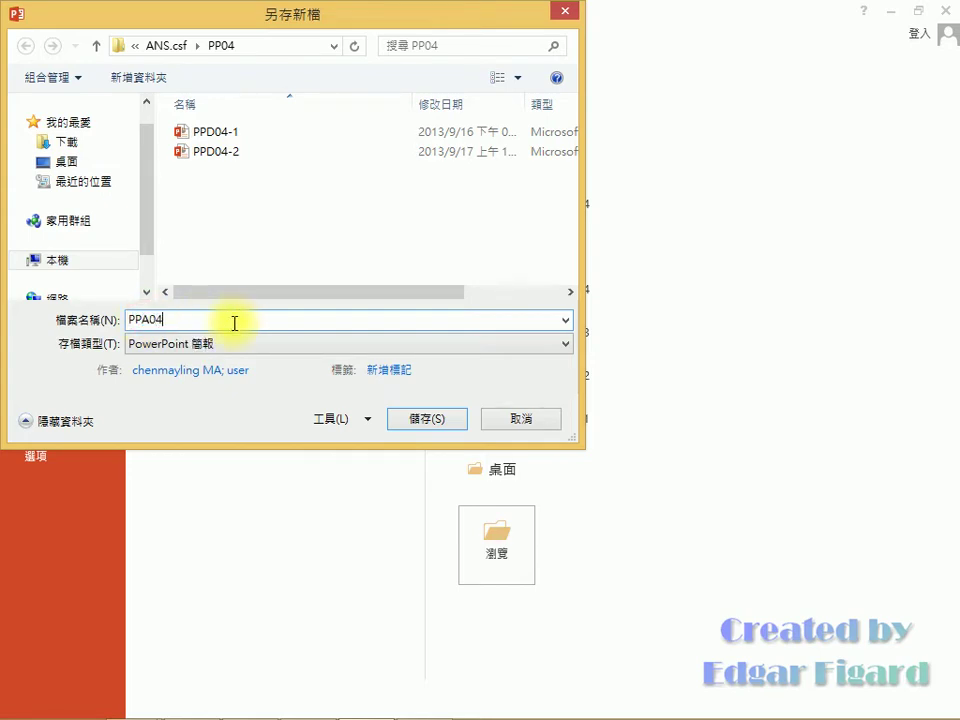
pyautogui.press('Return')
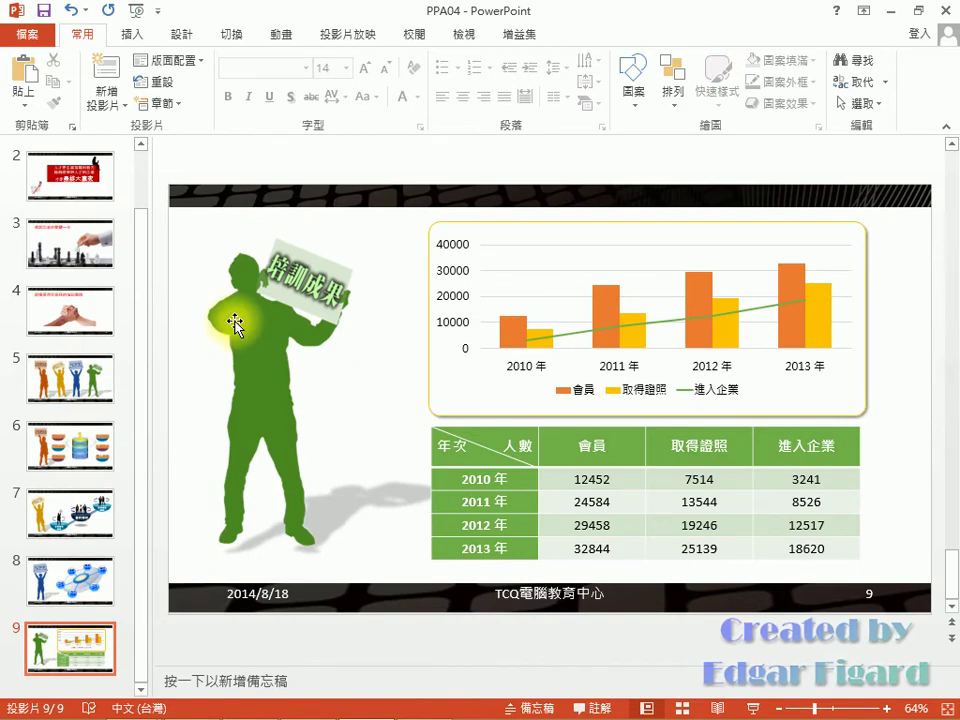
# - Save a PowerPoint picture-presentation copy as PPA04-1 in PP04 and confirm
pyautogui.click(35, 36)
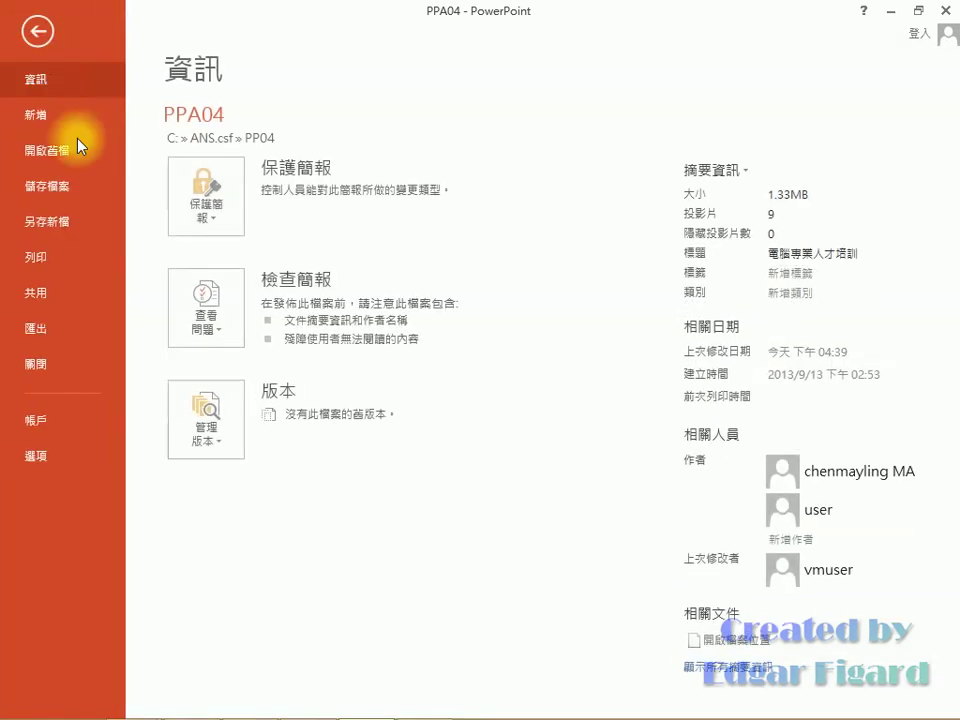
pyautogui.click(71, 221)
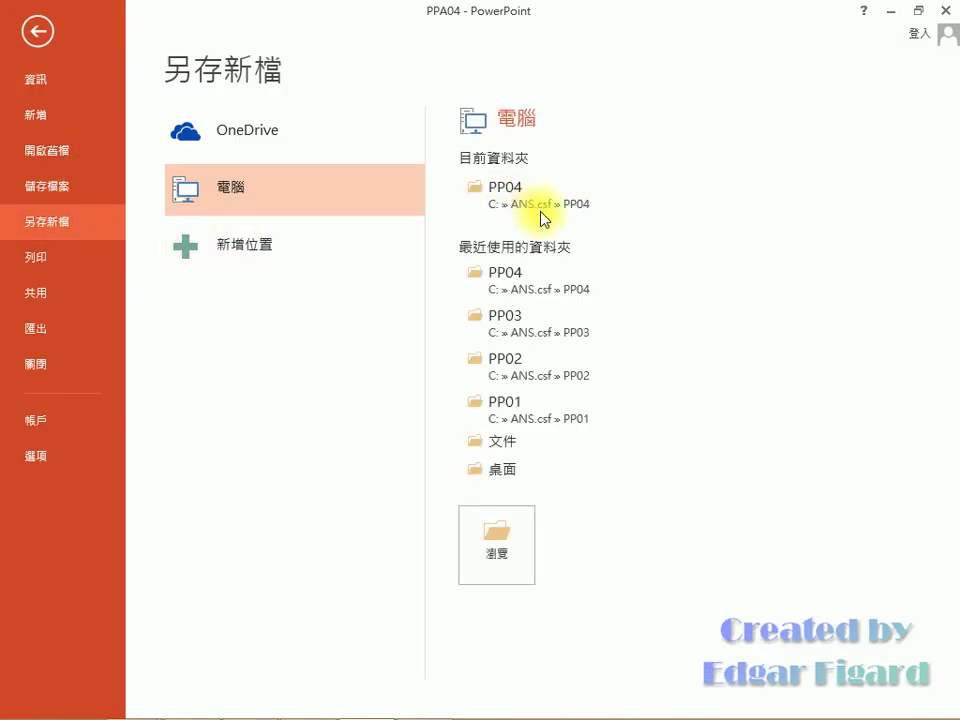
pyautogui.click(540, 210)
pyautogui.click(308, 343)
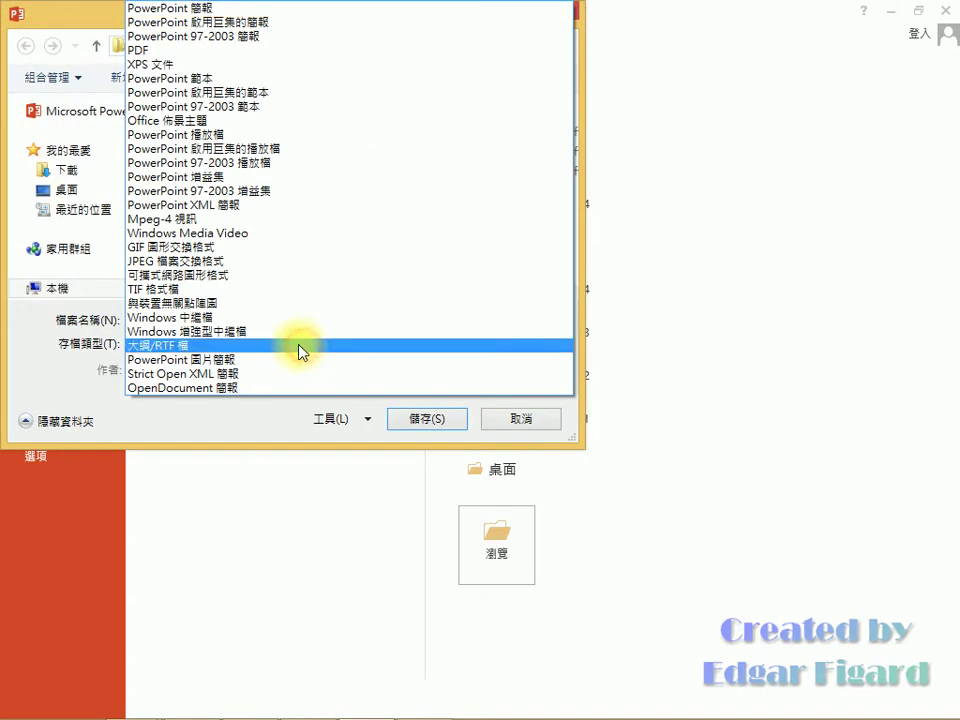
pyautogui.click(272, 362)
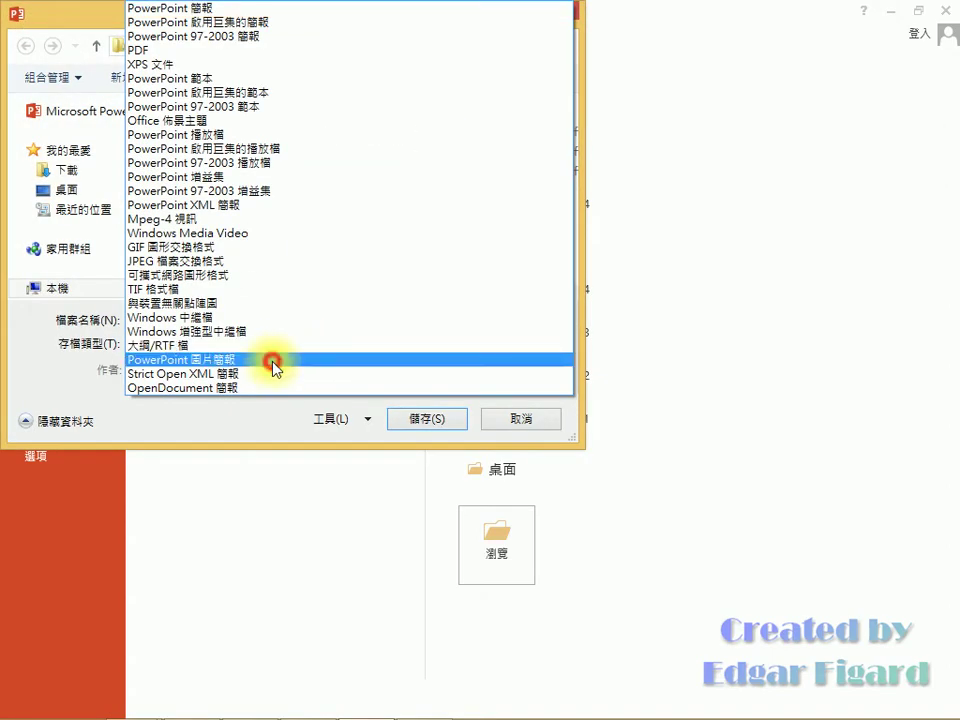
pyautogui.click(233, 320)
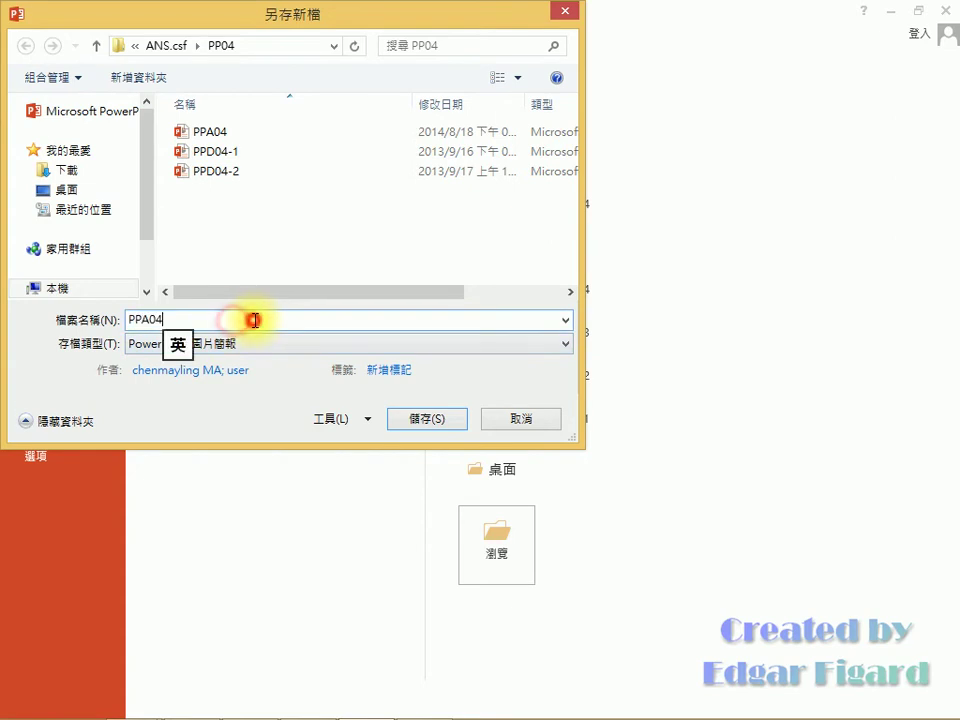
pyautogui.write('-1')
pyautogui.press('Return')
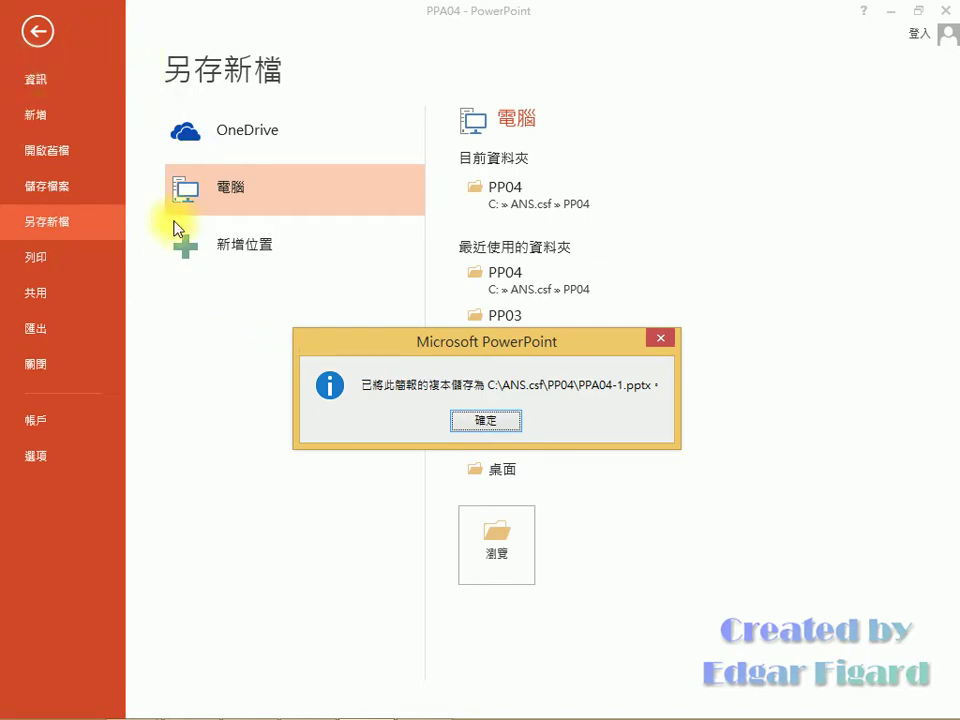
pyautogui.click(465, 414)
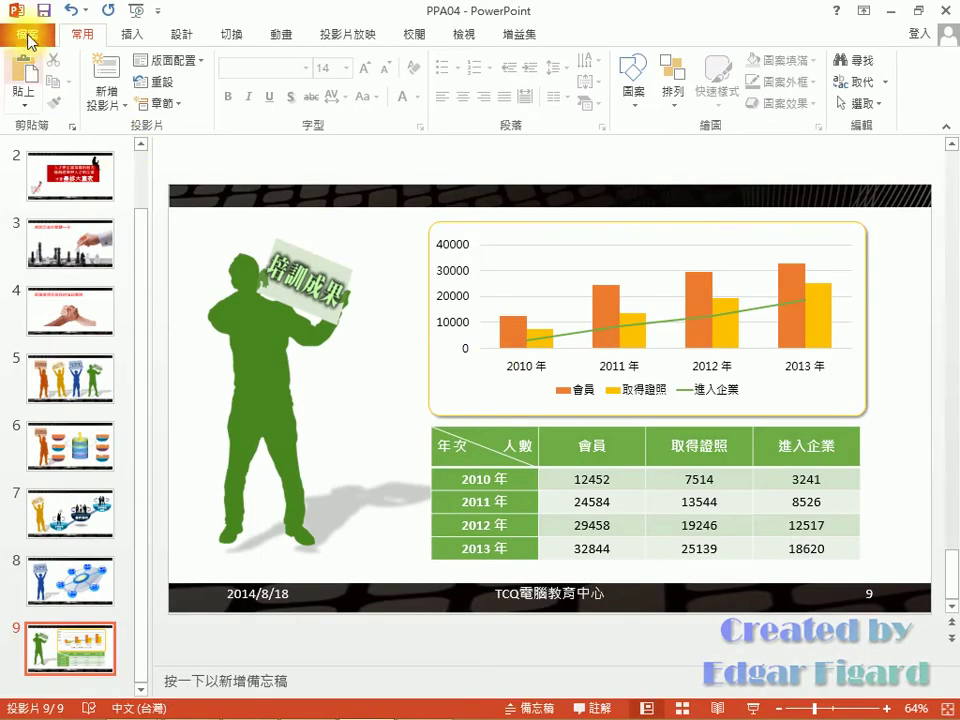
# - Export a portable-device quality video, 2 seconds per slide, saved as PPA04.mp4
pyautogui.click(22, 29)
pyautogui.click(52, 332)
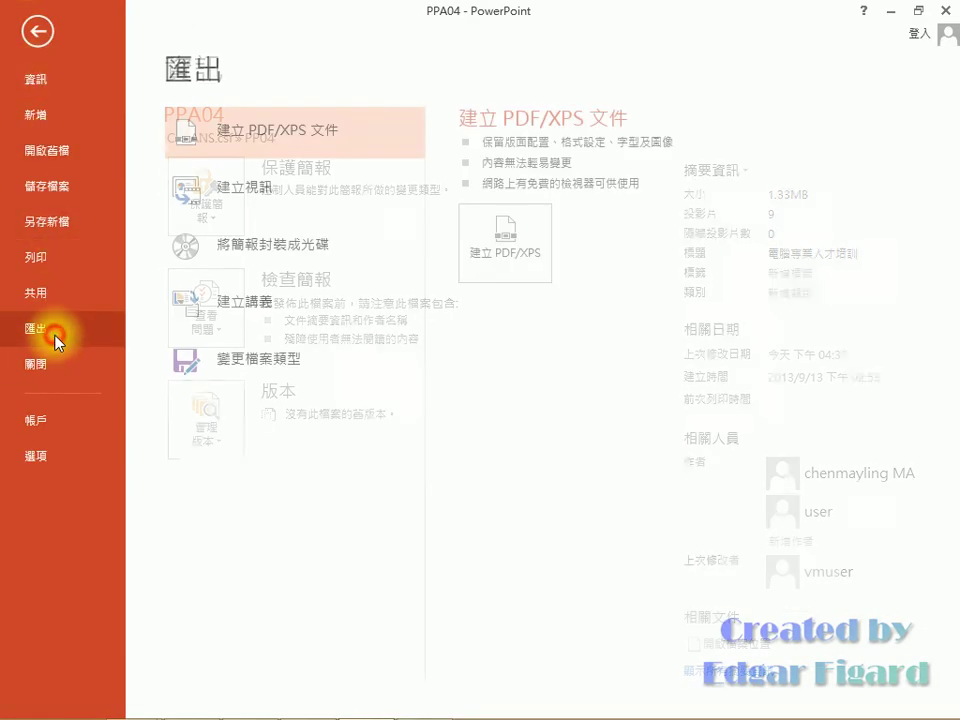
pyautogui.click(276, 190)
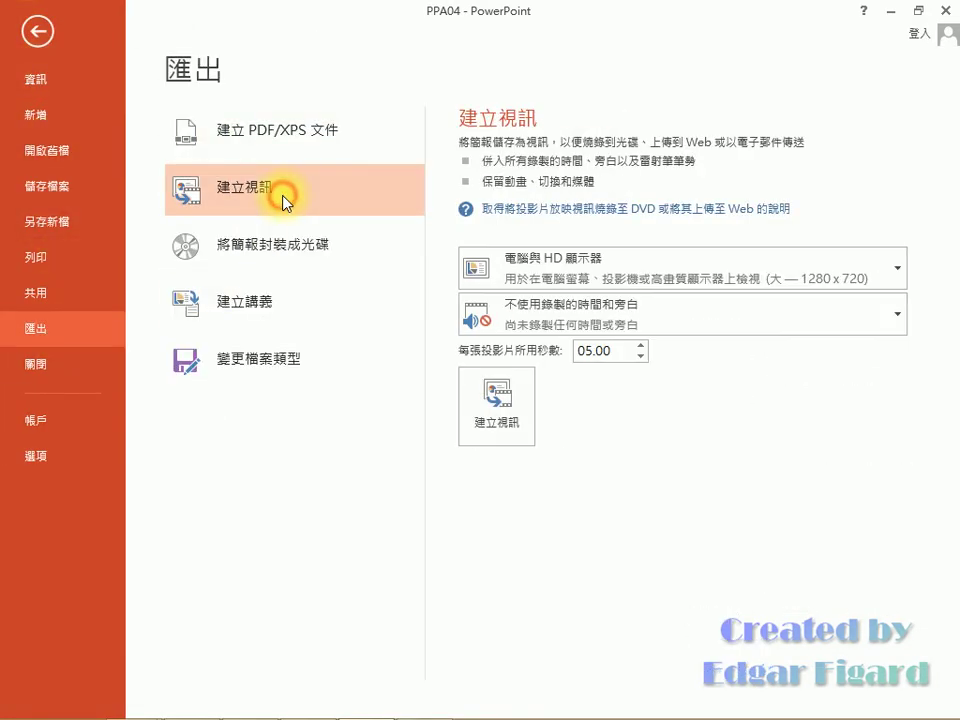
pyautogui.click(545, 268)
pyautogui.click(567, 397)
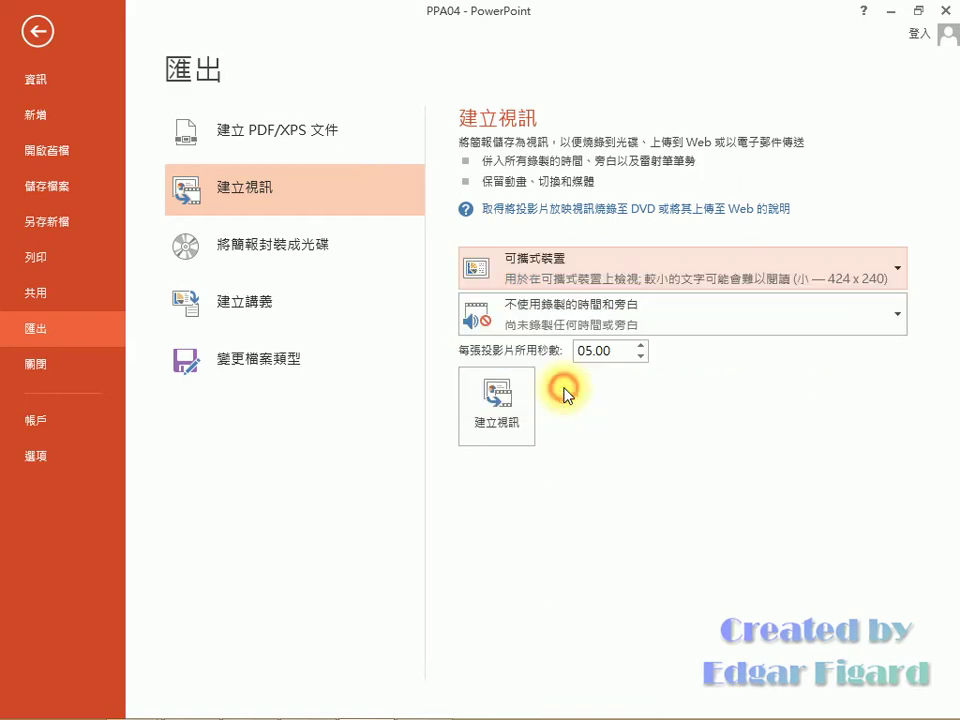
pyautogui.doubleClick(601, 350)
pyautogui.write('2')
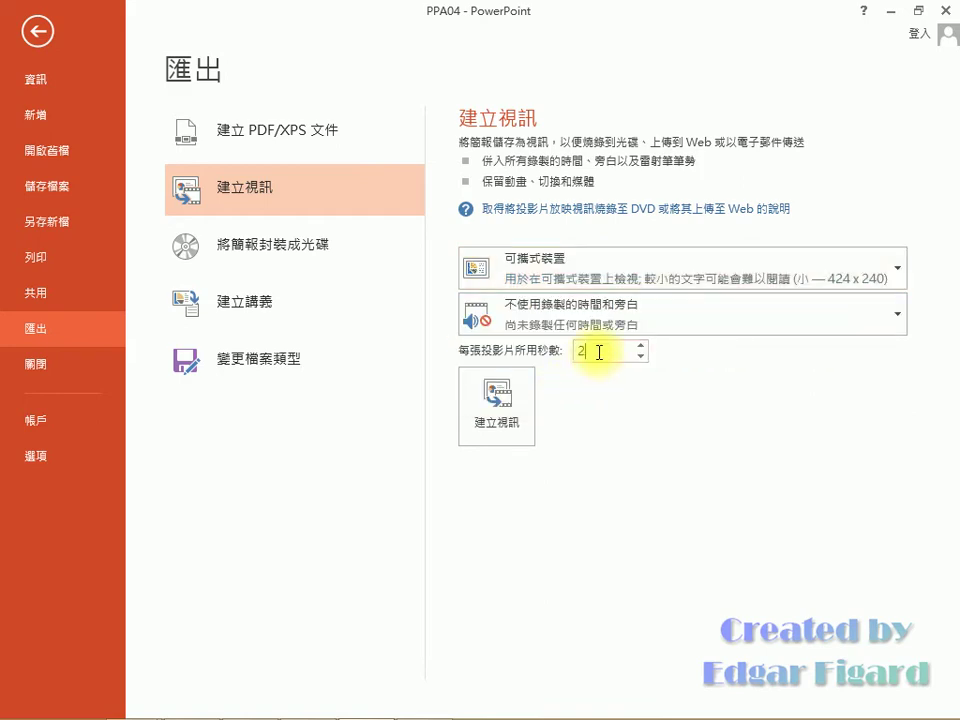
pyautogui.click(495, 405)
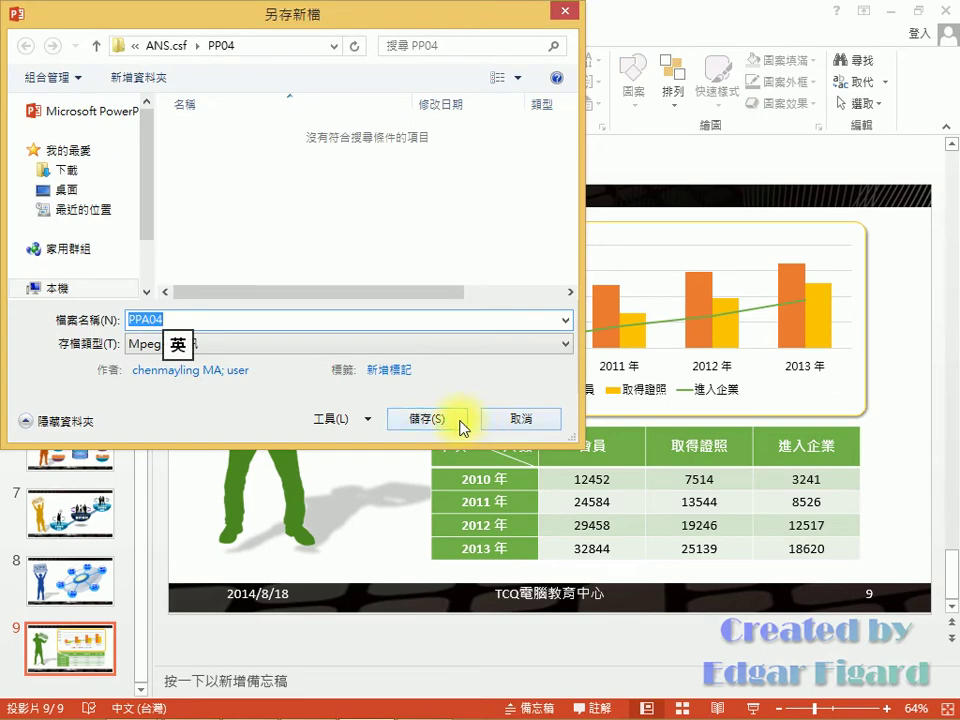
pyautogui.click(461, 480)
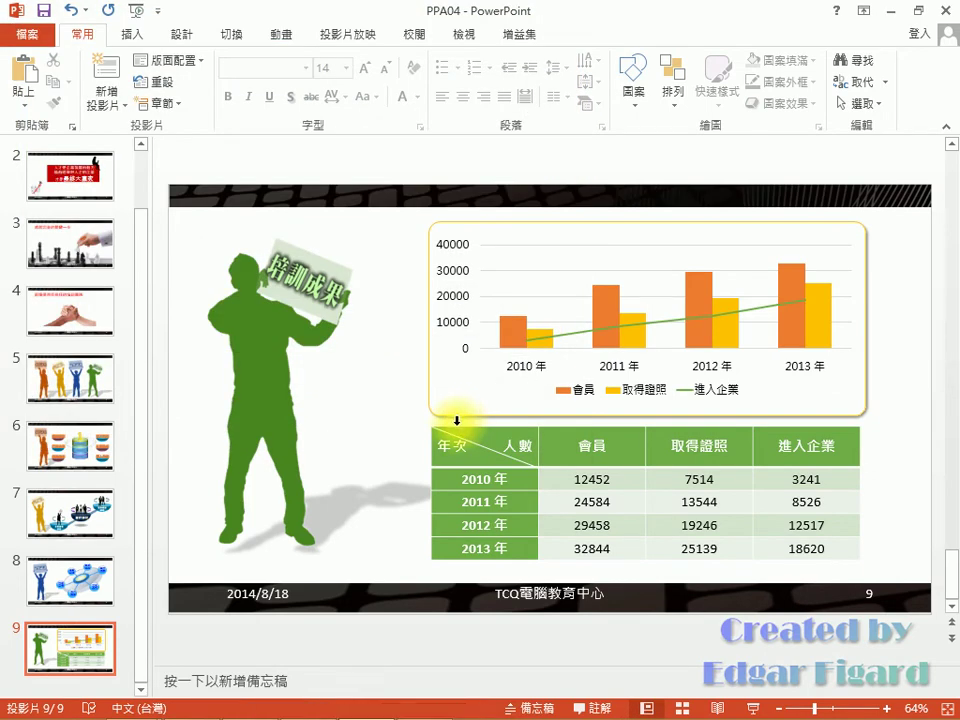
# - Publish the deck as PDF named PPA04 via Export > Create PDF/XPS
pyautogui.click(24, 34)
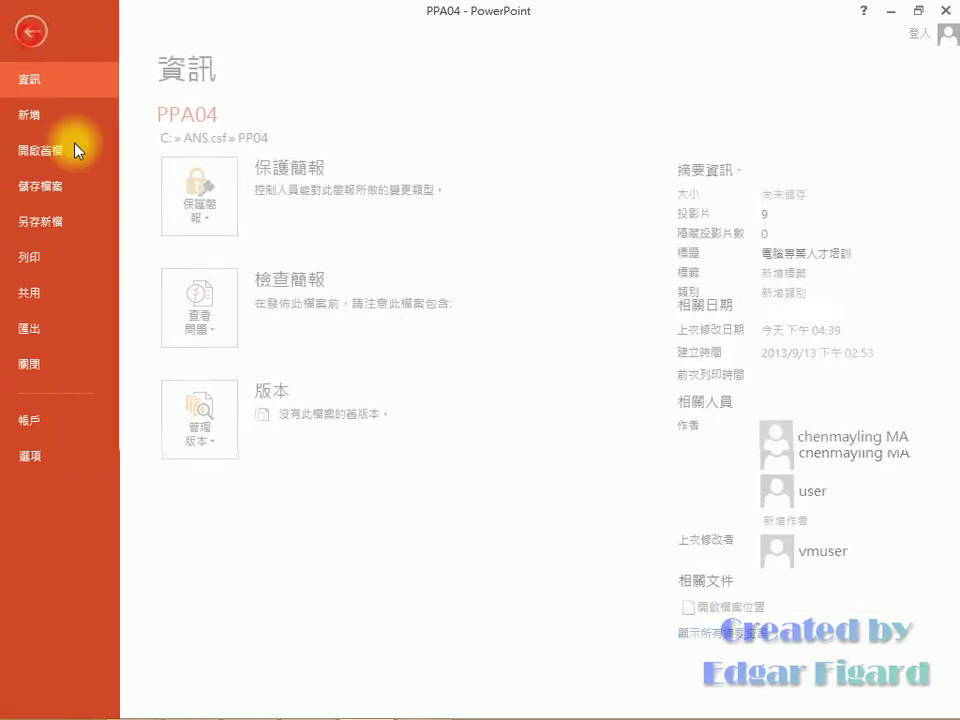
pyautogui.click(47, 325)
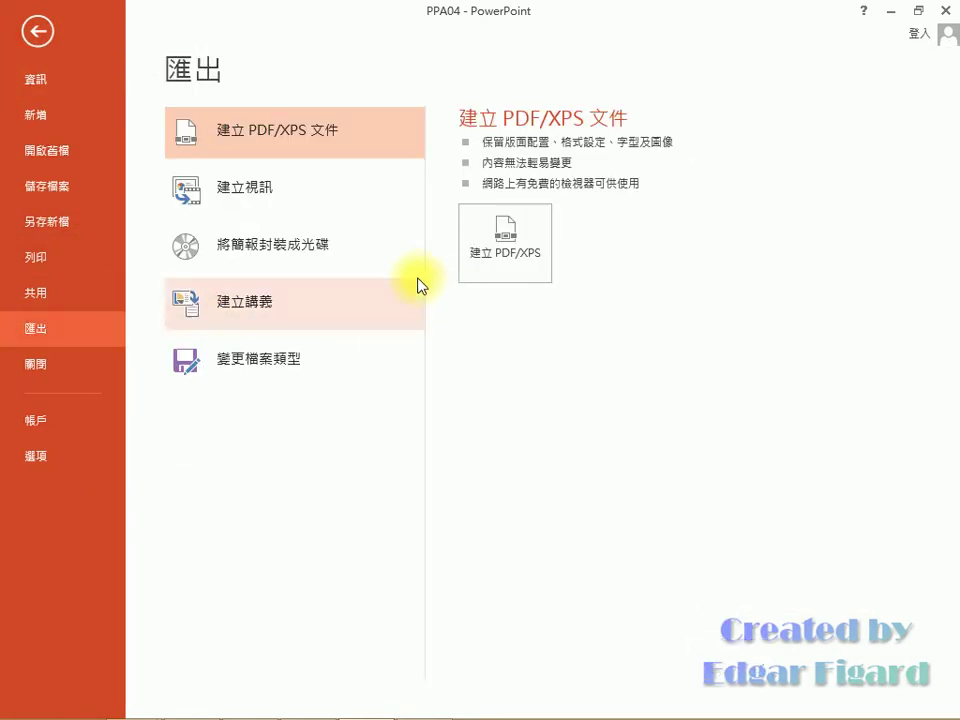
pyautogui.click(480, 255)
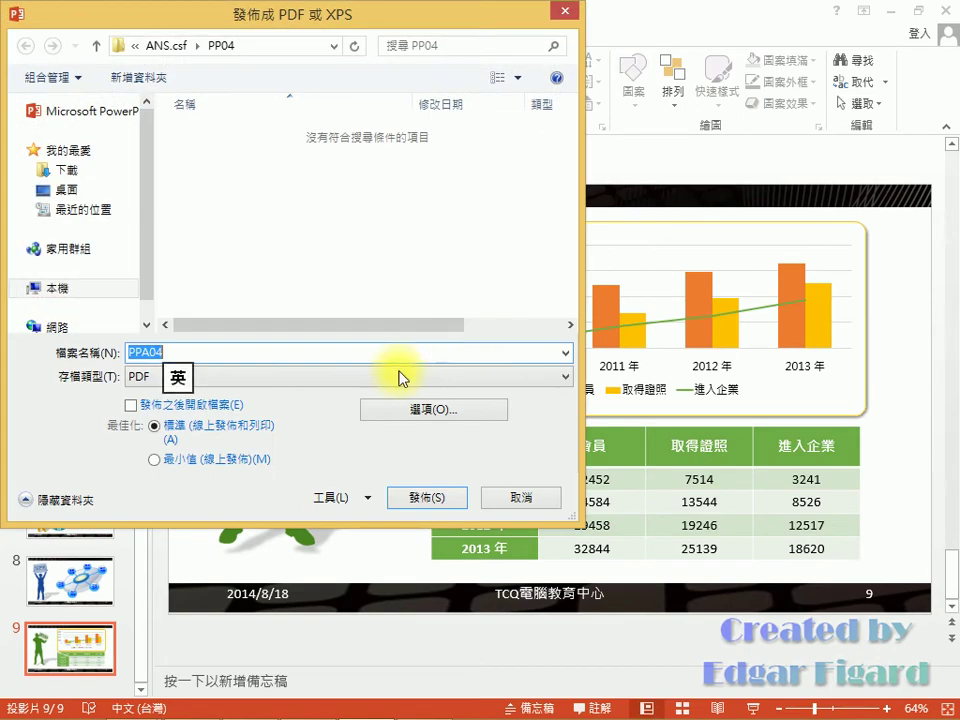
pyautogui.click(442, 512)
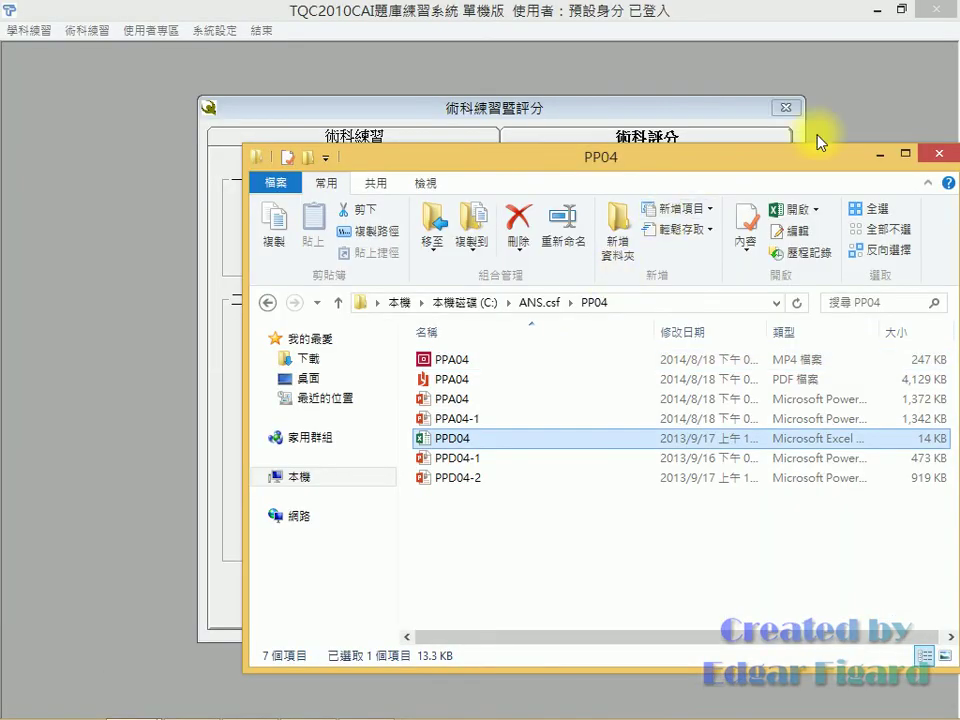
# - Run grading in the 術科評分 section and highlight the total score of 20 in Score.txt
pyautogui.click(883, 155)
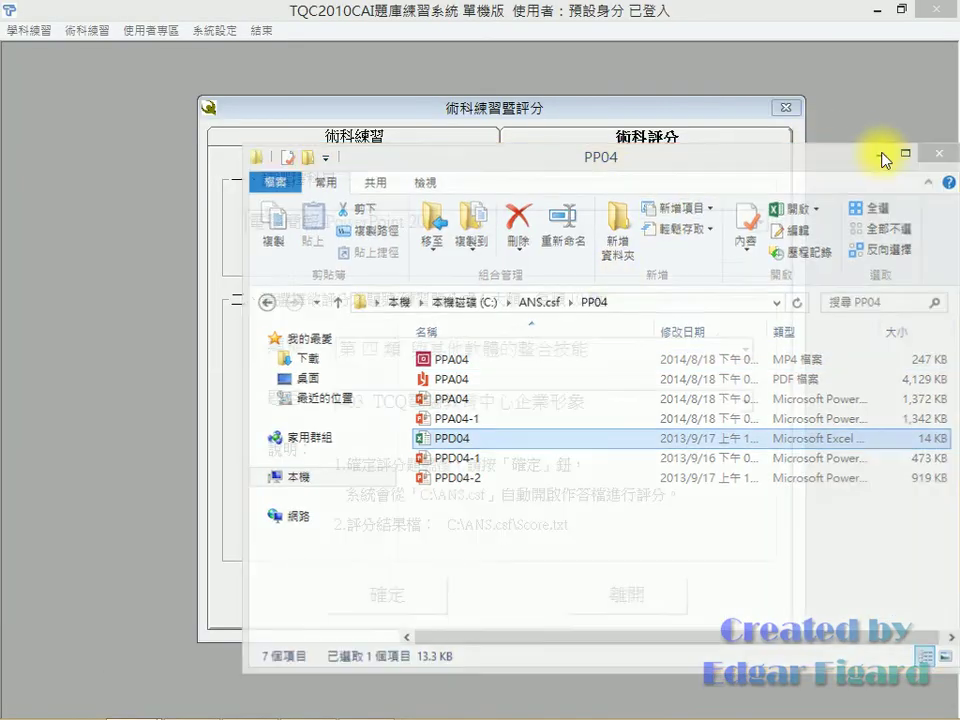
pyautogui.click(720, 135)
pyautogui.click(403, 594)
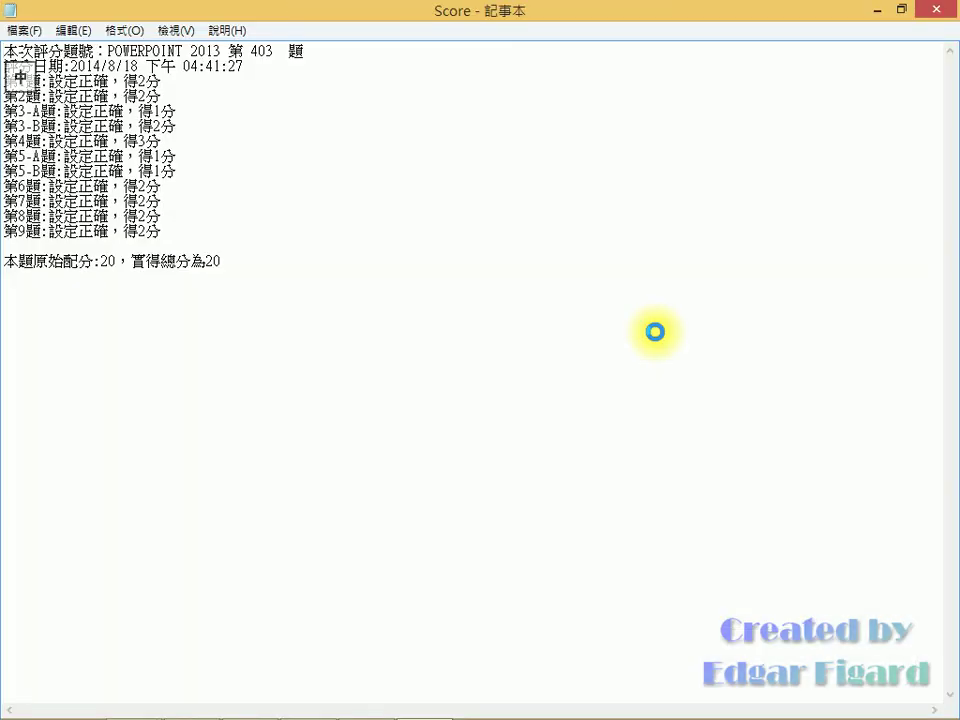
pyautogui.moveTo(128, 262); pyautogui.dragTo(246, 254)
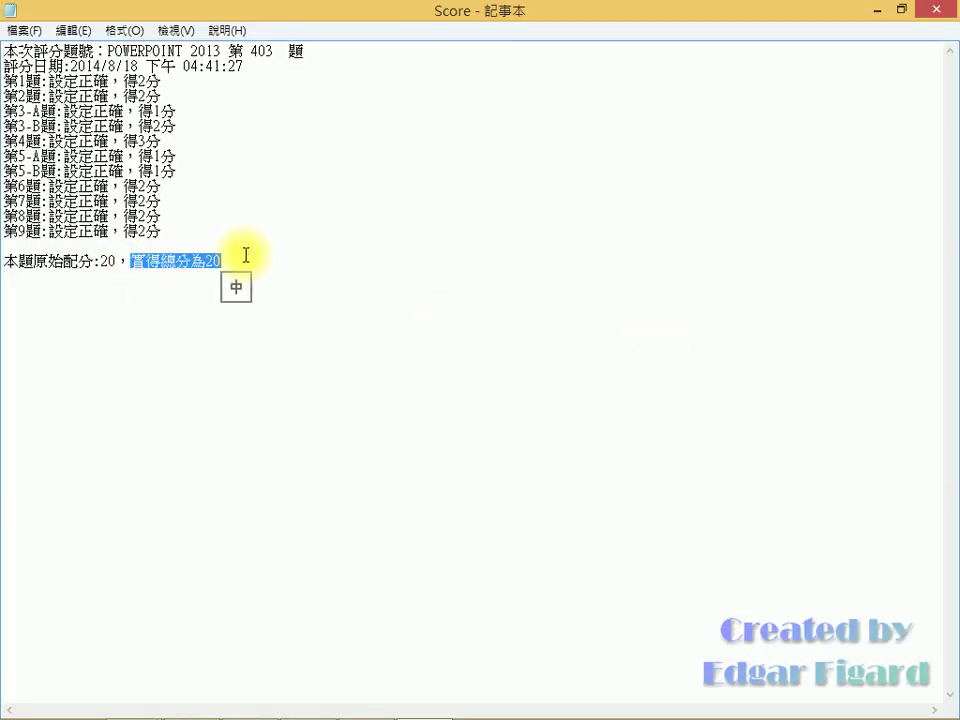